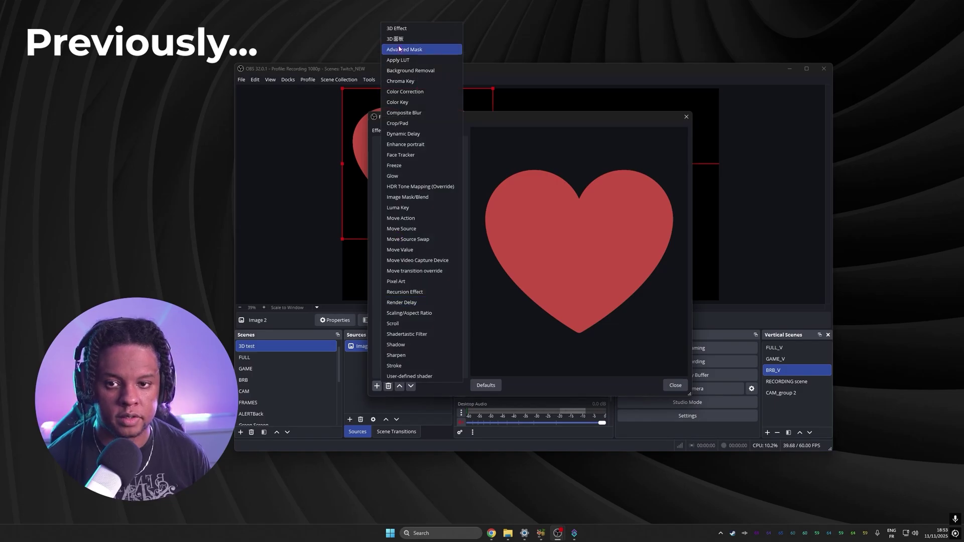
# Step: Add the 3D 面板 filter to the heart image and place a purple full-canvas color source behind it
pyautogui.click(397, 39)
pyautogui.press('Return')
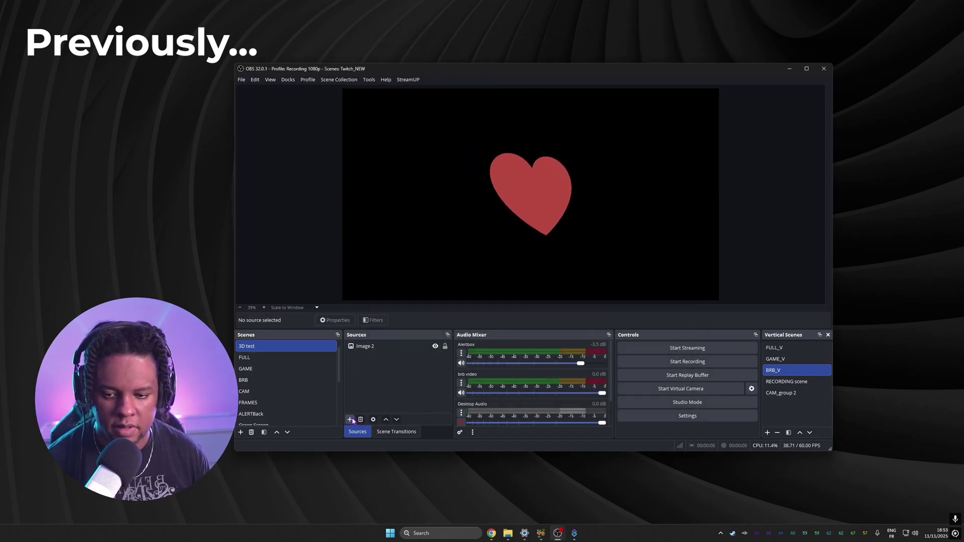
pyautogui.click(350, 419)
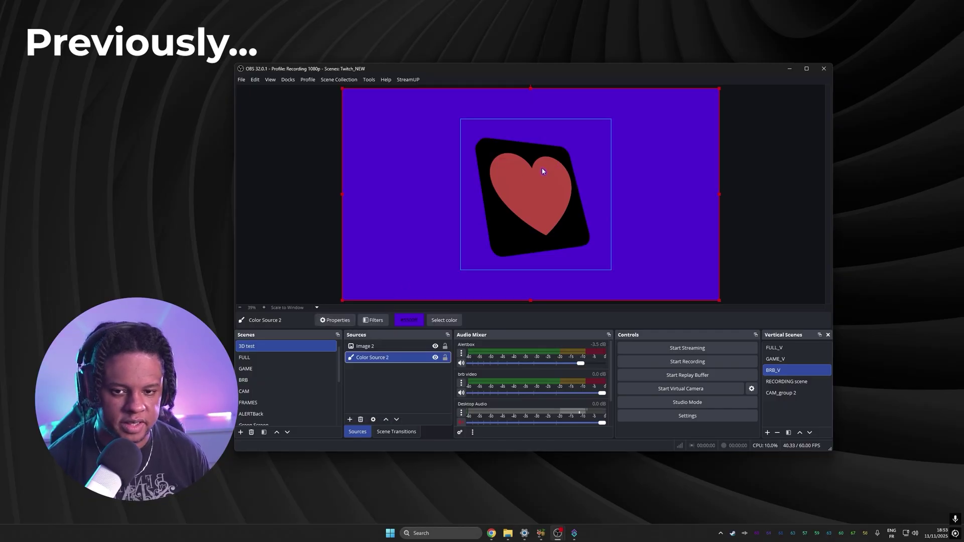
# Step: Open the heart image's filters and look through the 3D 面板 settings
pyautogui.click(383, 347)
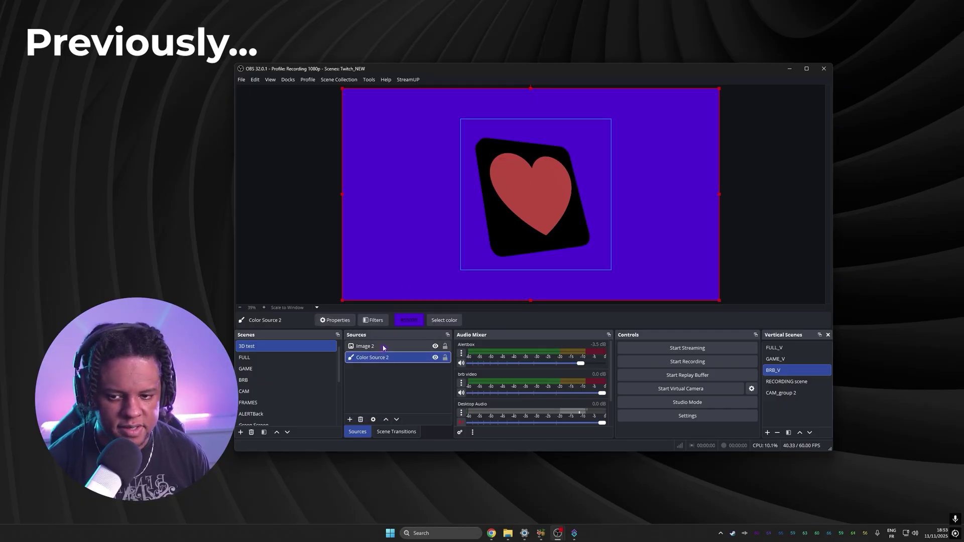
pyautogui.click(372, 319)
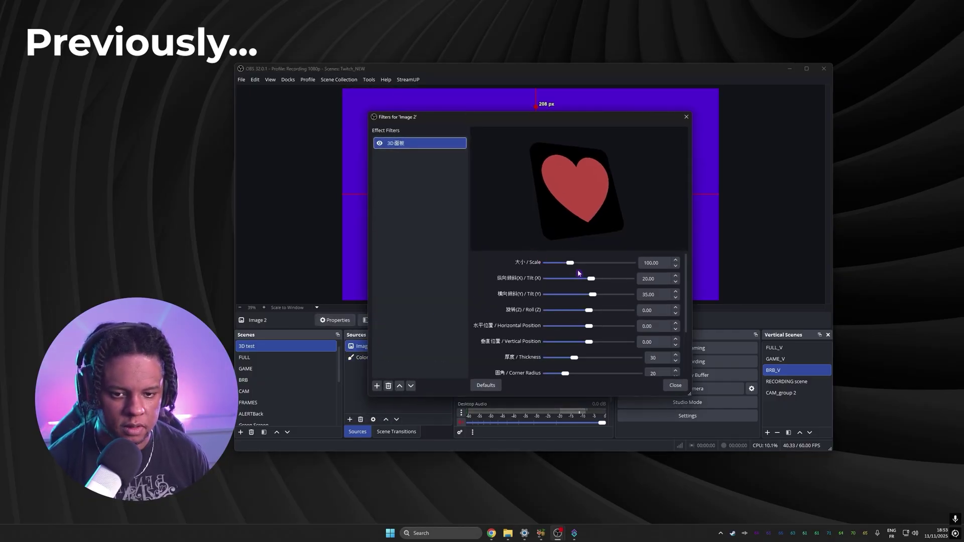
pyautogui.scroll(-3, 516, 297)
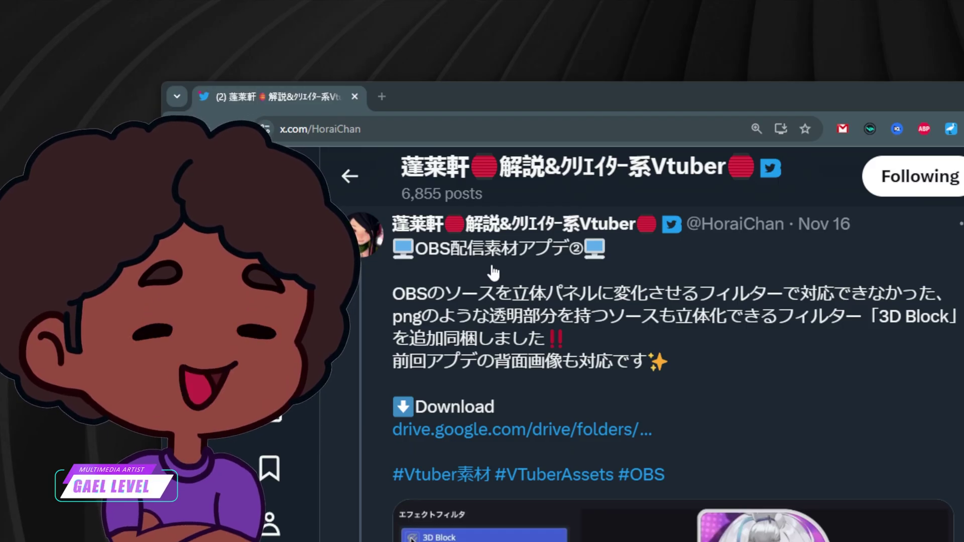
# Step: In the browser, follow the Download link in the 3D Block post and choose Horaiken3DPanel.zip in the Drive folder
pyautogui.scroll(-1, 494, 272)
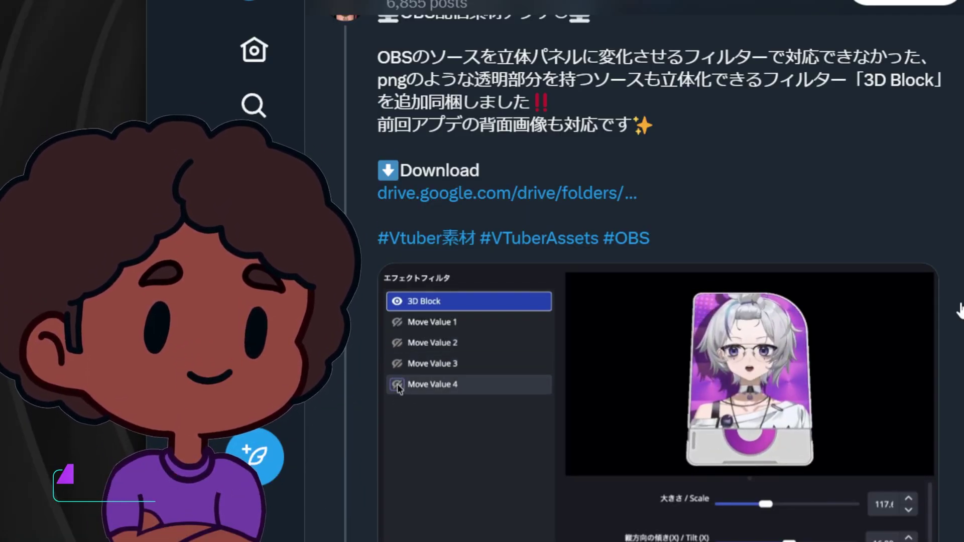
pyautogui.click(489, 206)
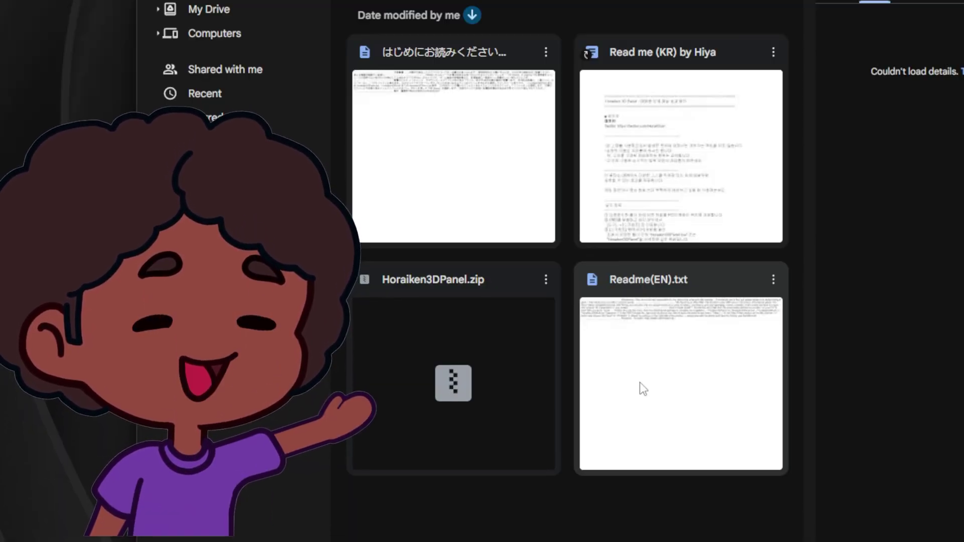
pyautogui.click(453, 344)
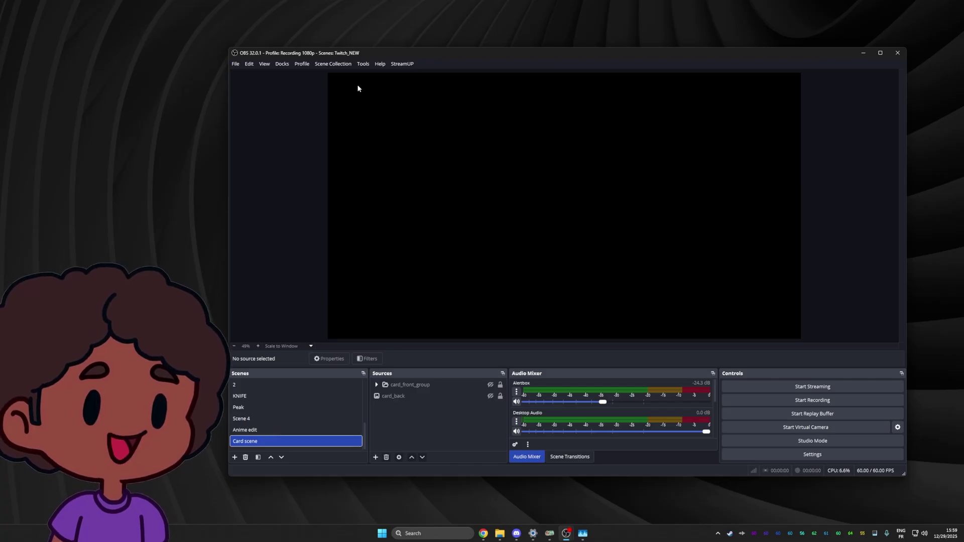
# Step: Switch to OBS Studio and load the Horaiken3DBlock.lua script from the scripts folder
pyautogui.click(360, 65)
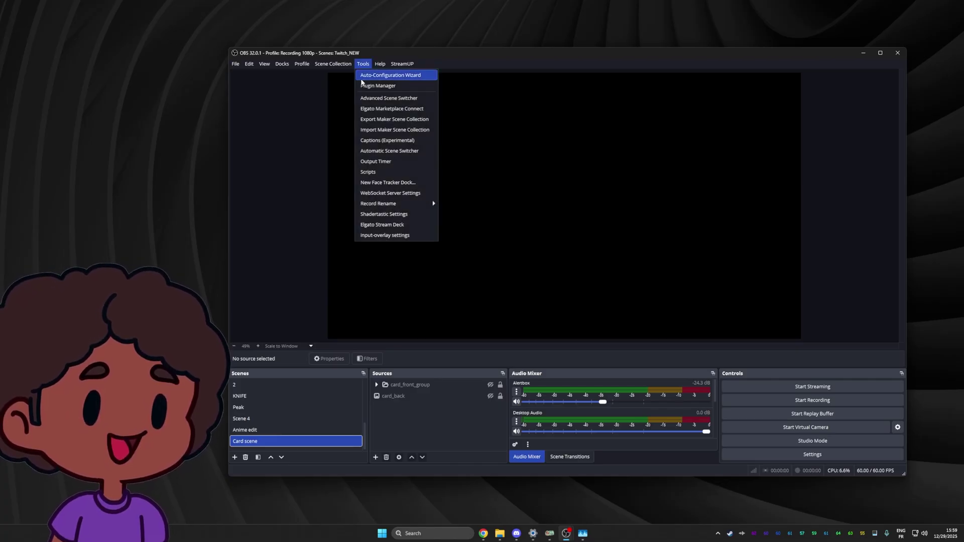
pyautogui.click(369, 173)
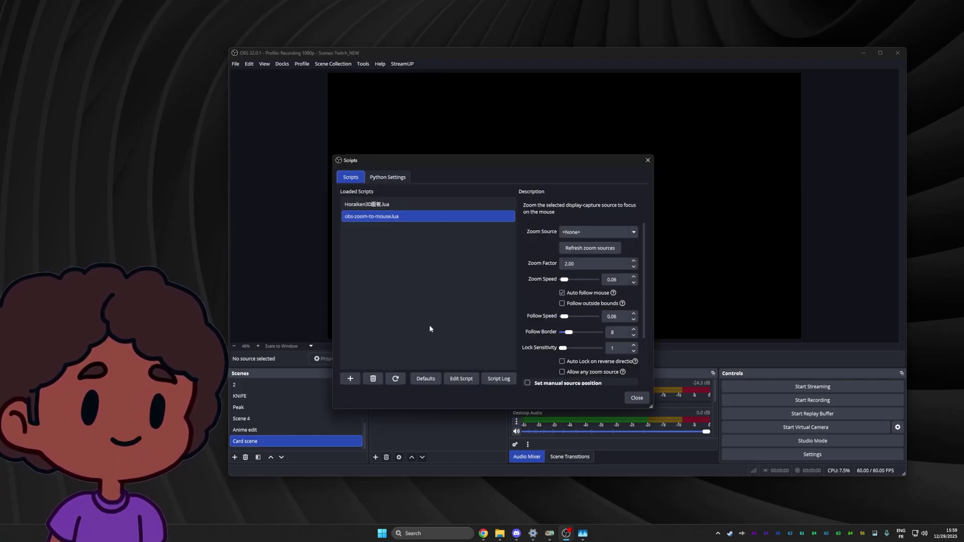
pyautogui.click(350, 379)
pyautogui.click(435, 259)
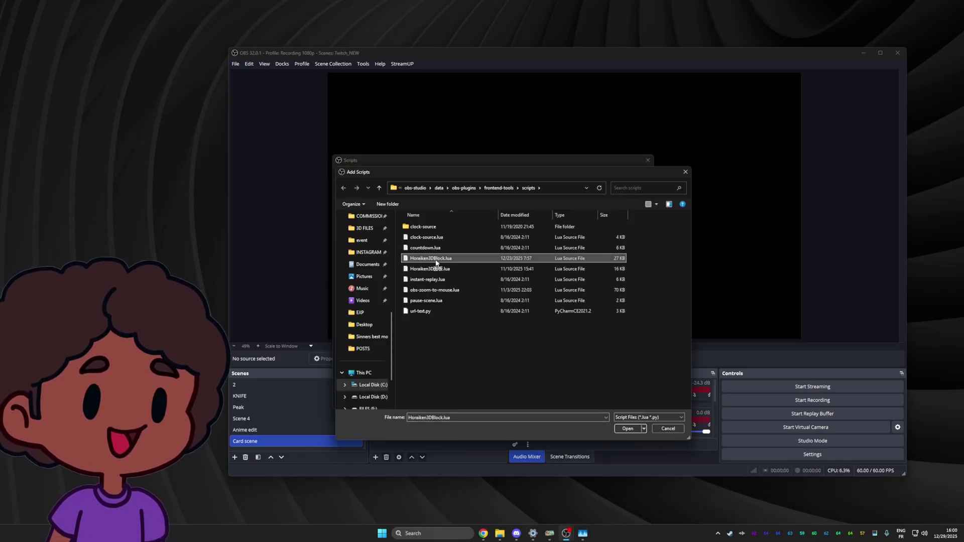
pyautogui.click(627, 429)
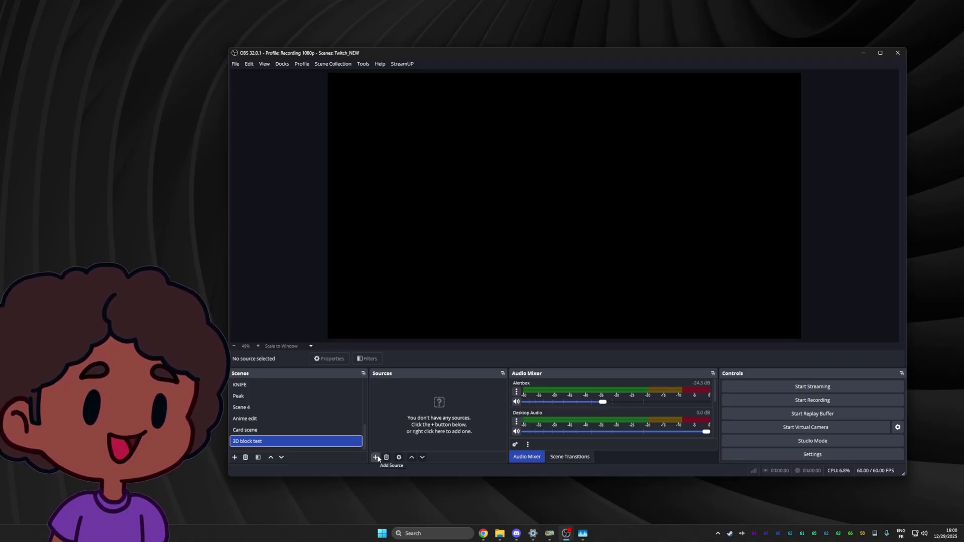
# Step: Add an image source to the 3D block test scene using Discord-Logo.png
pyautogui.click(376, 458)
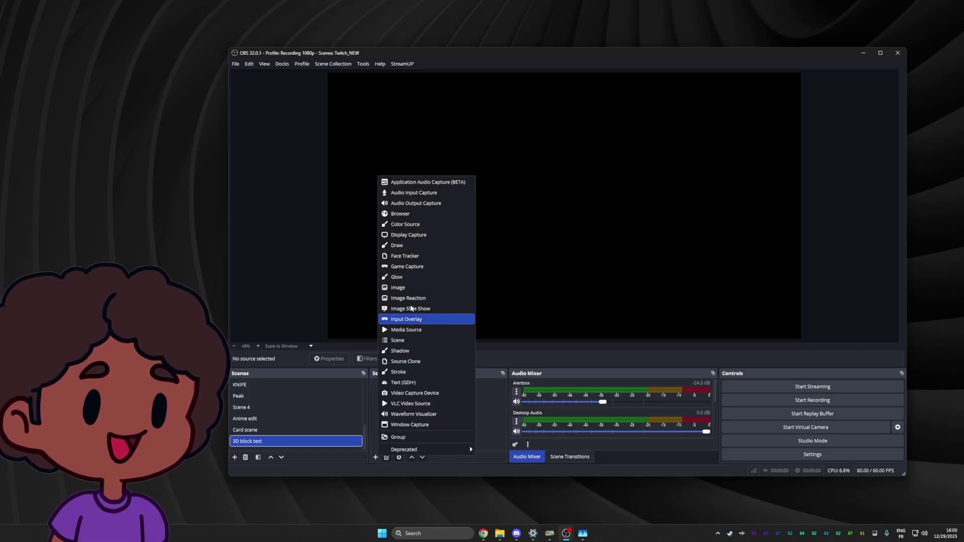
pyautogui.click(396, 287)
pyautogui.click(586, 313)
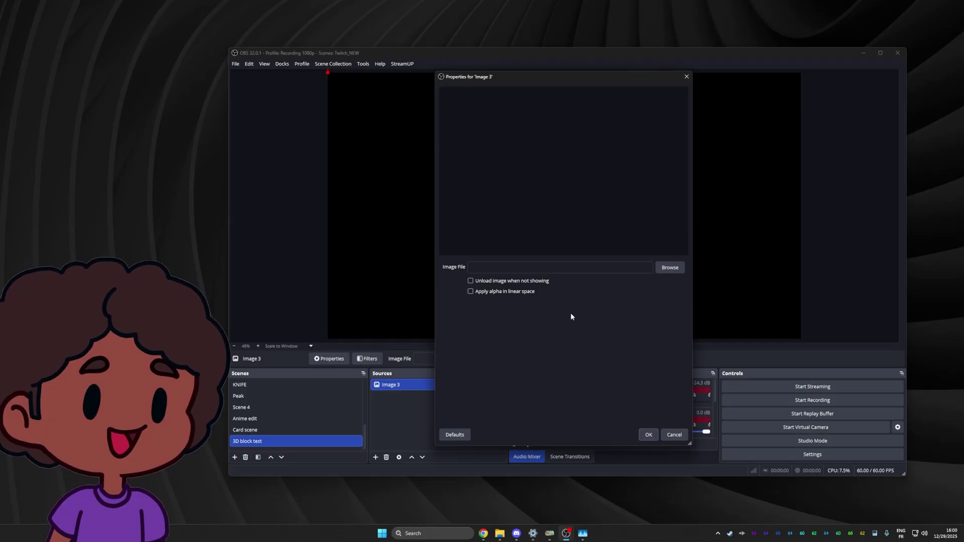
pyautogui.click(663, 268)
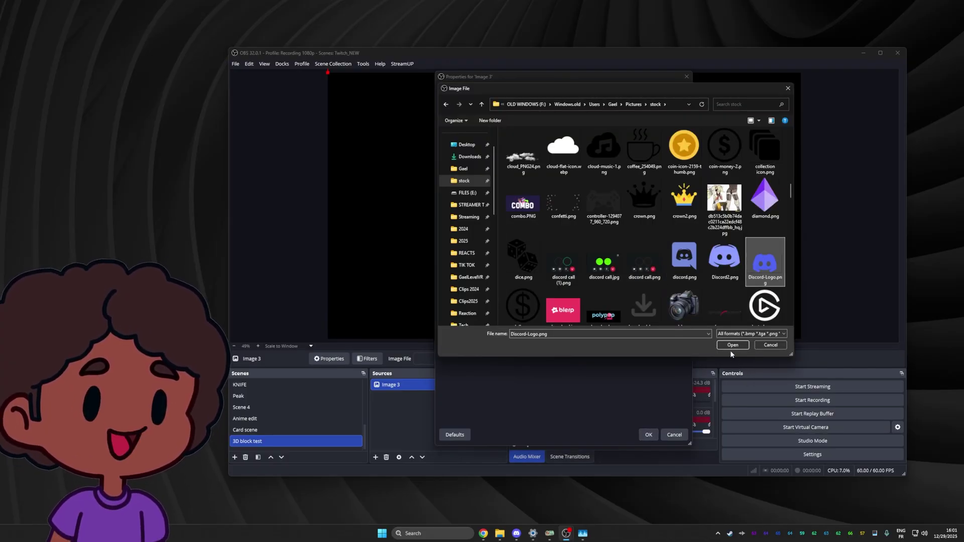
pyautogui.click(733, 344)
pyautogui.press('Return')
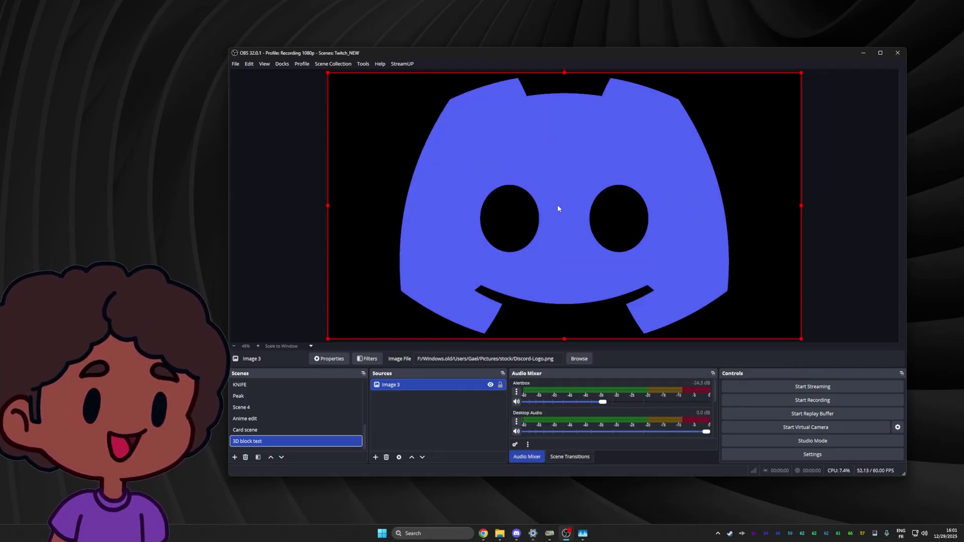
# Step: Add the 3D Block effect filter to the Discord logo image and shift the filter window clear of the preview
pyautogui.click(370, 359)
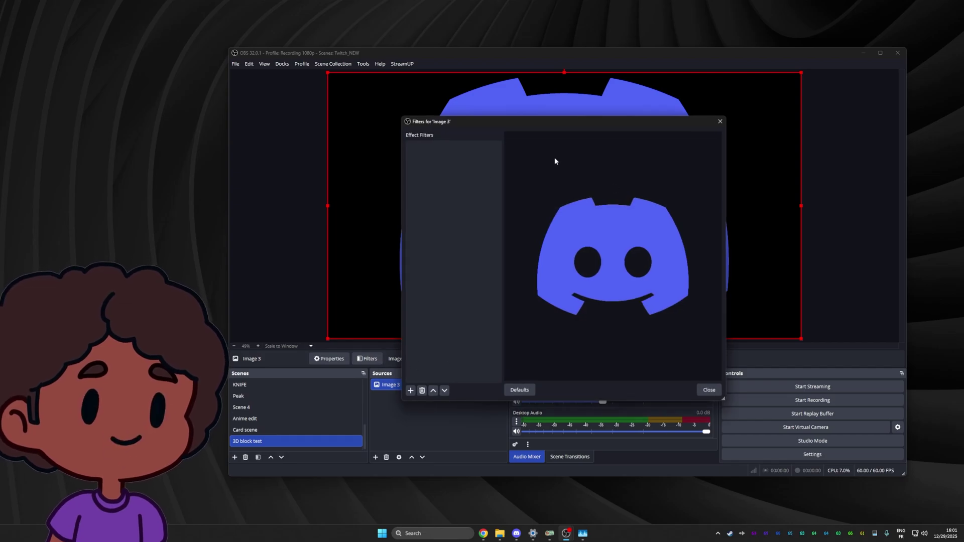
pyautogui.click(411, 392)
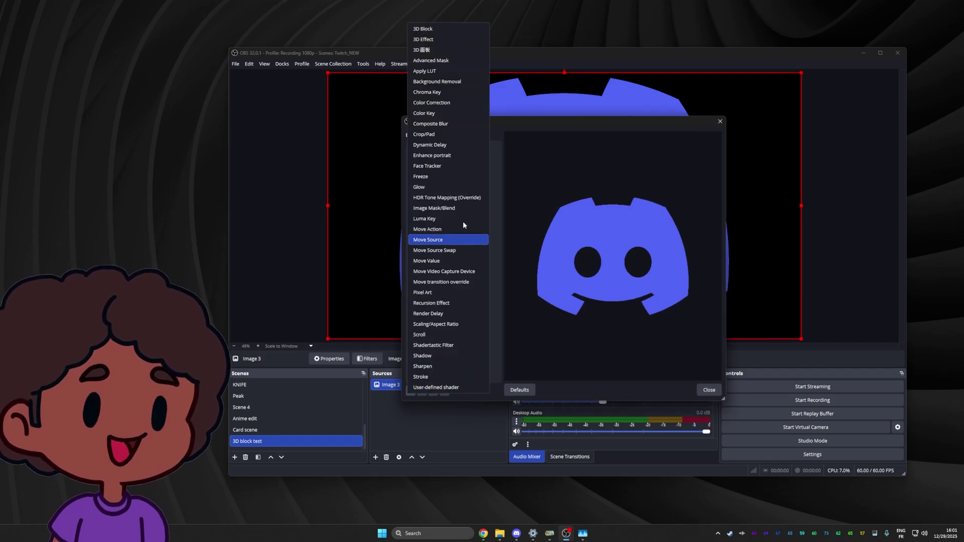
pyautogui.click(433, 29)
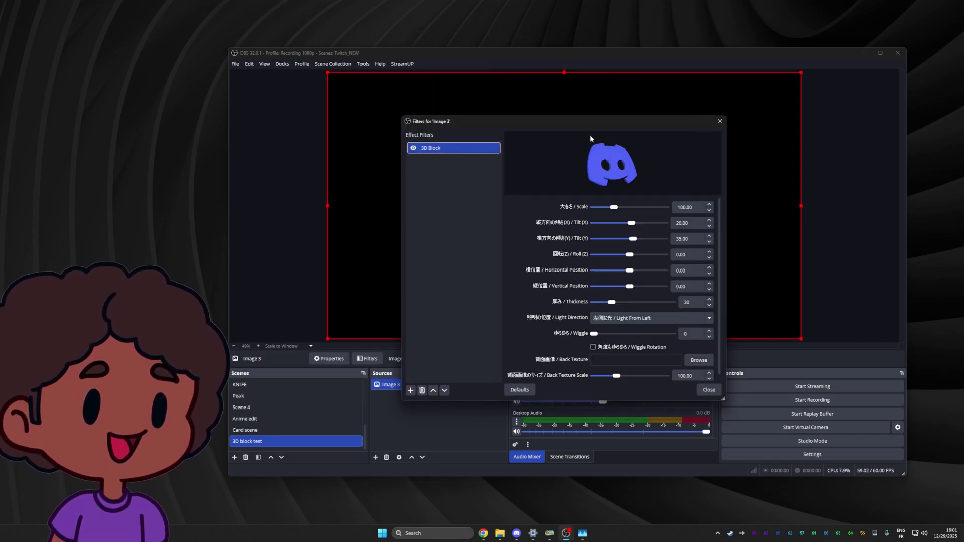
pyautogui.moveTo(573, 123); pyautogui.dragTo(308, 116)
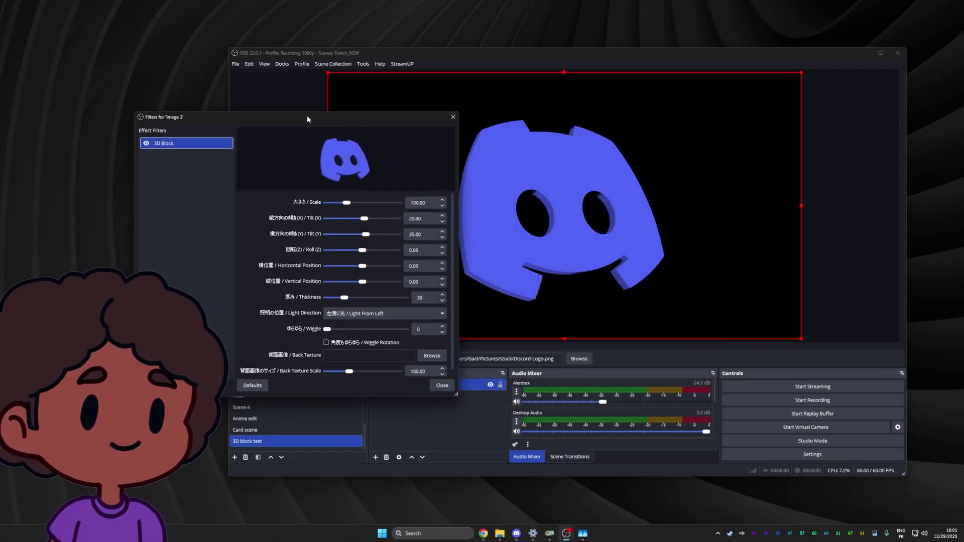
# Step: Set the 3D Block's Tilt (X) to 9.6, Tilt (Y) to 59.7, Thickness to 47 and Wiggle to 66, with Wiggle Rotation enabled
pyautogui.moveTo(364, 219); pyautogui.dragTo(375, 221)
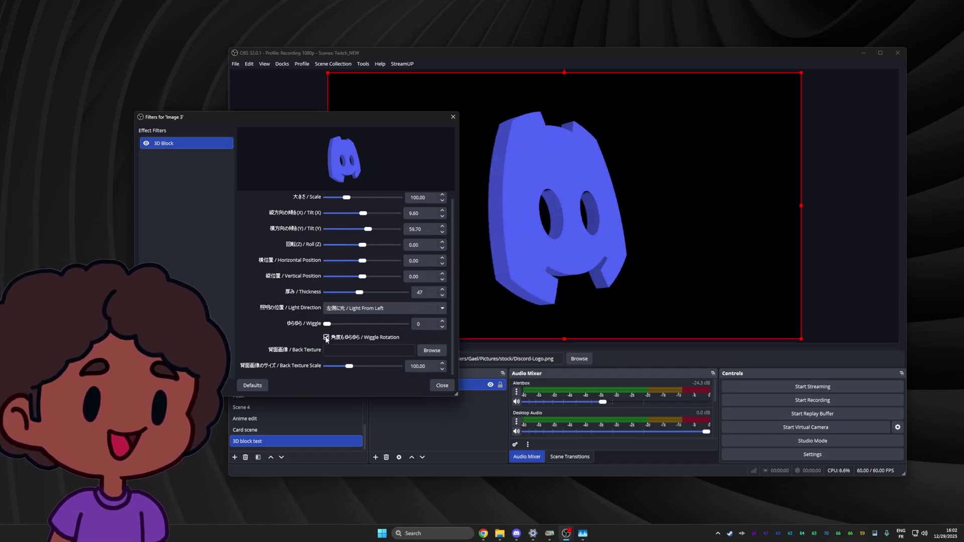
pyautogui.moveTo(328, 323); pyautogui.dragTo(378, 324)
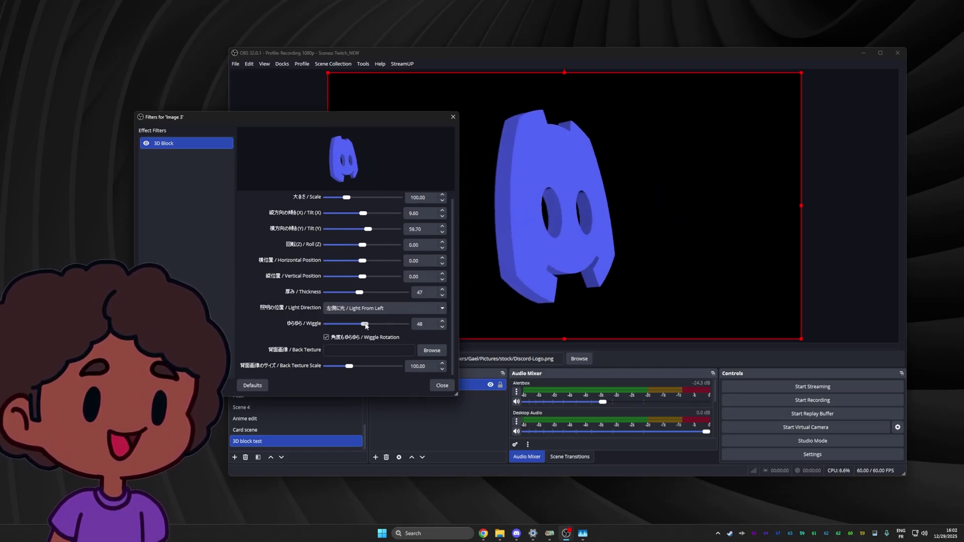
# Step: Apply cartoon-game-background-vector-5842673.jpg as the Back Texture and turn the logo to its back with Tilt (X) 13.5 and Tilt (Y) 136.7
pyautogui.click(430, 352)
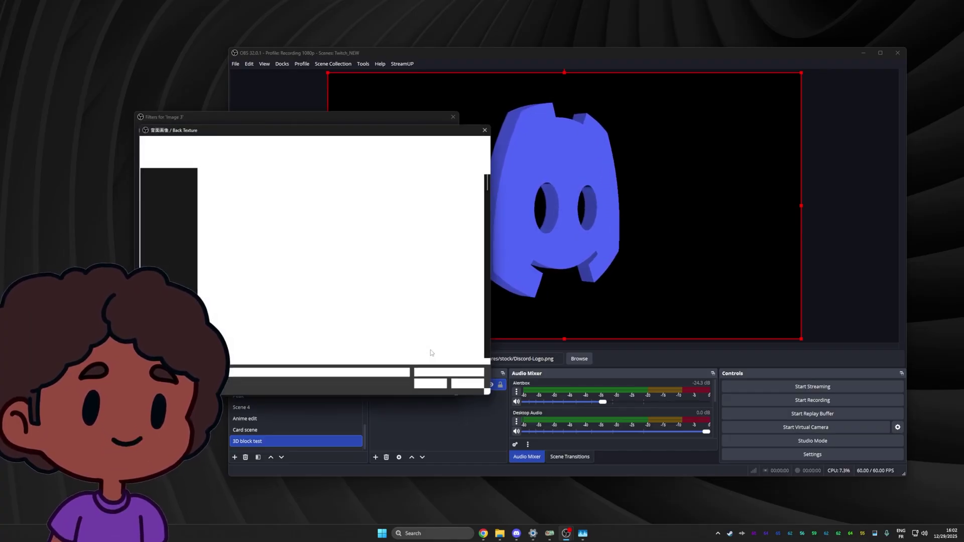
pyautogui.scroll(-5, 279, 245)
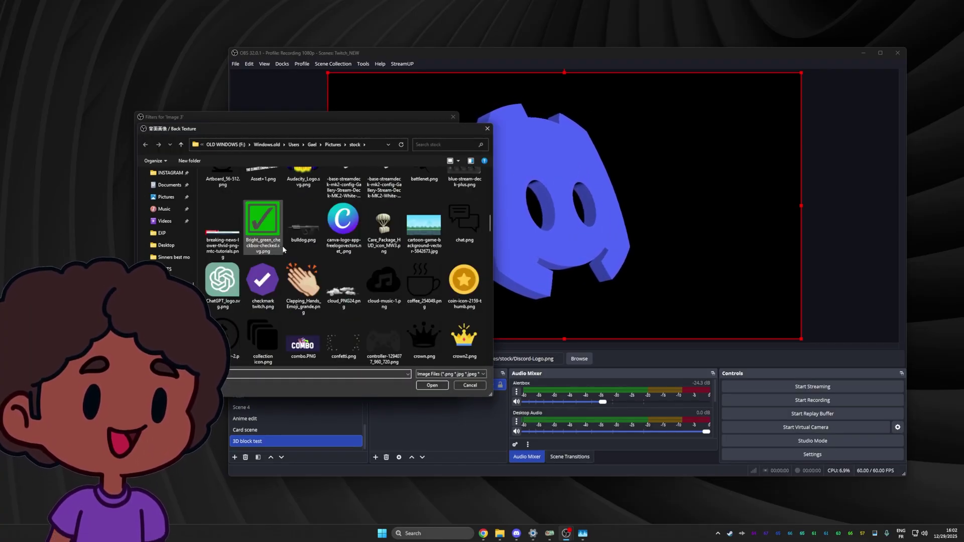
pyautogui.click(432, 385)
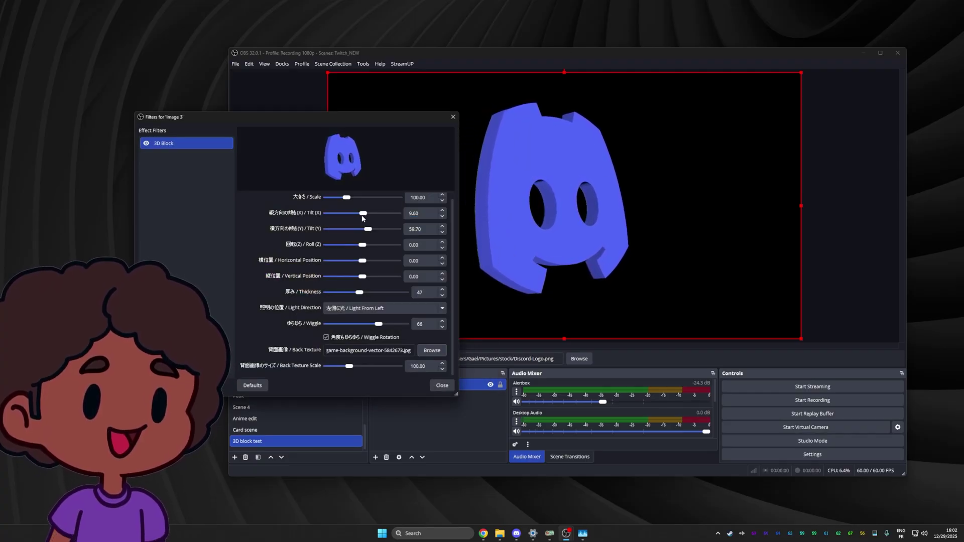
pyautogui.moveTo(368, 231)
pyautogui.mouseDown()
pyautogui.moveTo(345, 231)
pyautogui.moveTo(375, 230)
pyautogui.mouseUp()
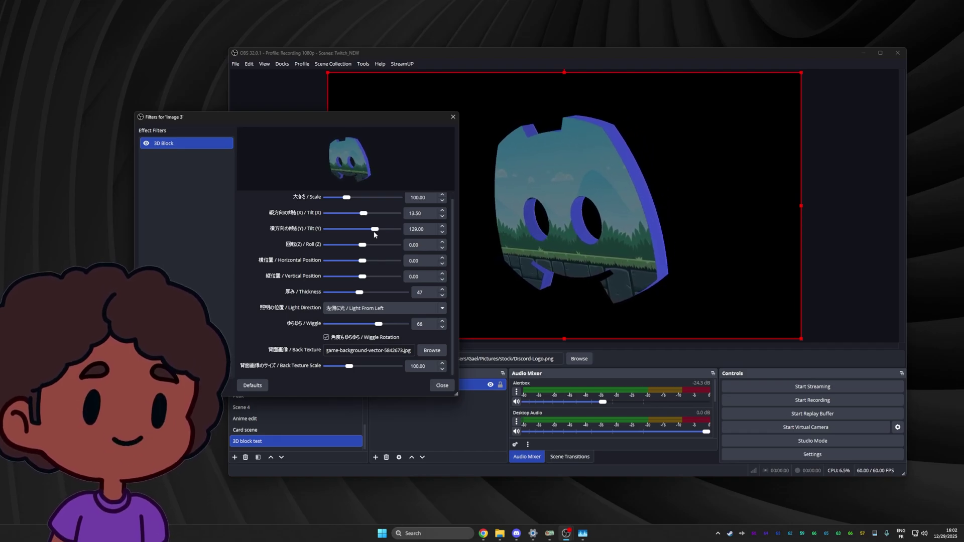
pyautogui.moveTo(375, 230); pyautogui.dragTo(376, 234)
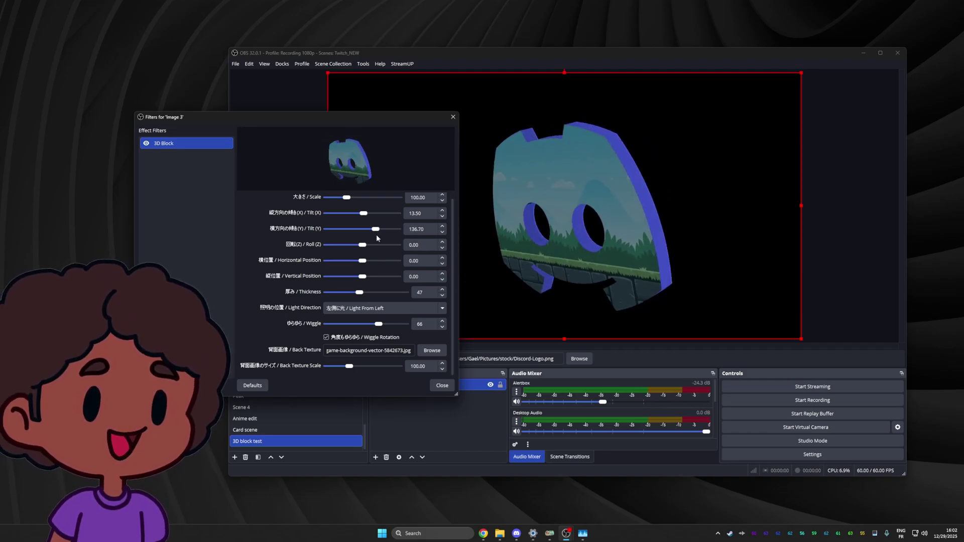
pyautogui.click(432, 351)
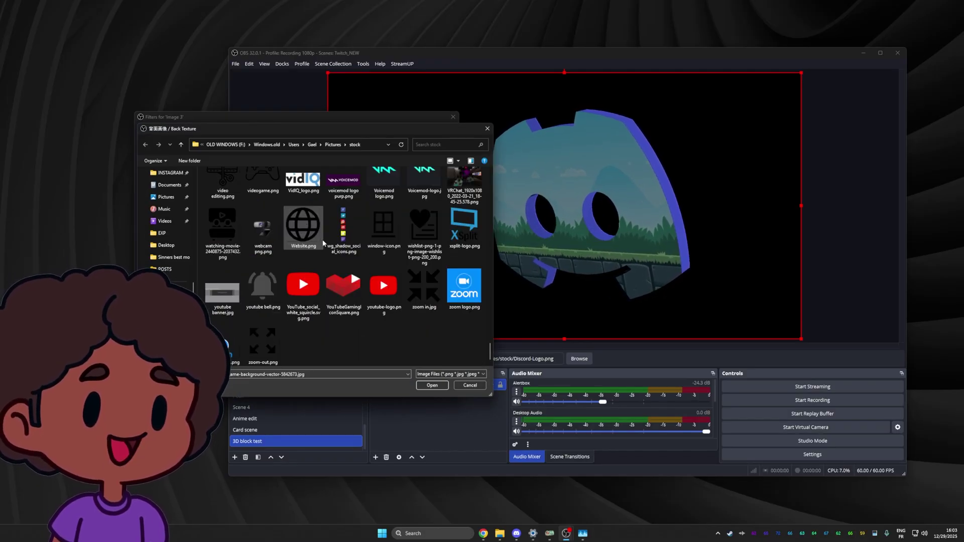
pyautogui.scroll(10, 322, 243)
pyautogui.press('Escape')
# Step: Turn the logo back to its front with Tilt (Y) at -9.6 and close the filter settings
pyautogui.moveTo(375, 234); pyautogui.dragTo(360, 235)
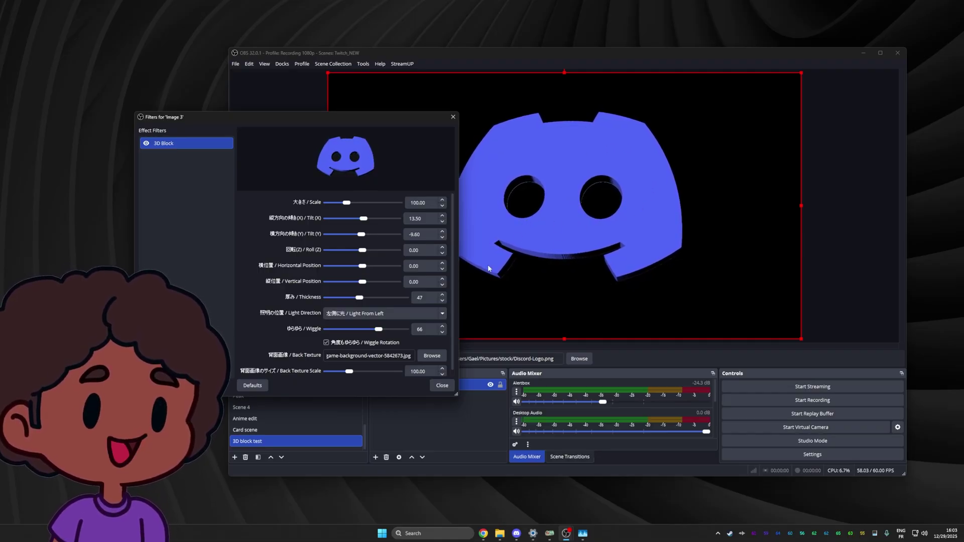
pyautogui.click(438, 388)
# Step: Preview 100.gif from the stock folder in the browser and set it as the image source's file
pyautogui.doubleClick(414, 389)
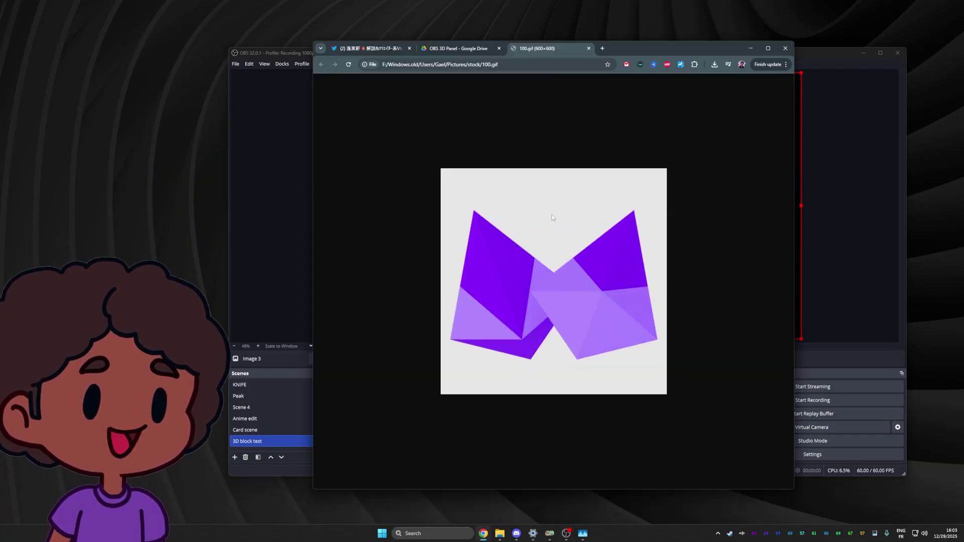
pyautogui.click(751, 49)
pyautogui.click(725, 345)
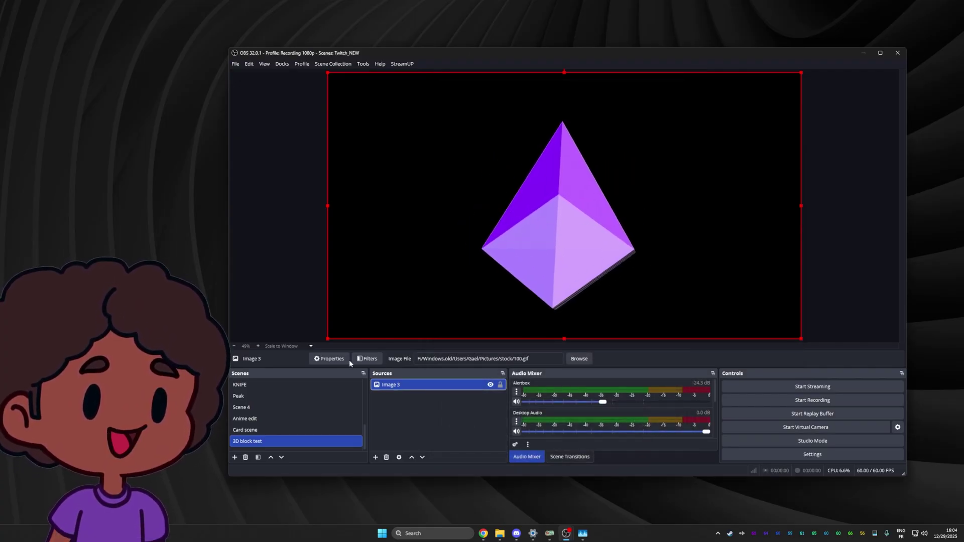
# Step: Set the 3D Block's Tilt (Y) to 21.2 for the animated diamond and close the filter settings
pyautogui.click(369, 359)
pyautogui.moveTo(510, 122); pyautogui.dragTo(271, 101)
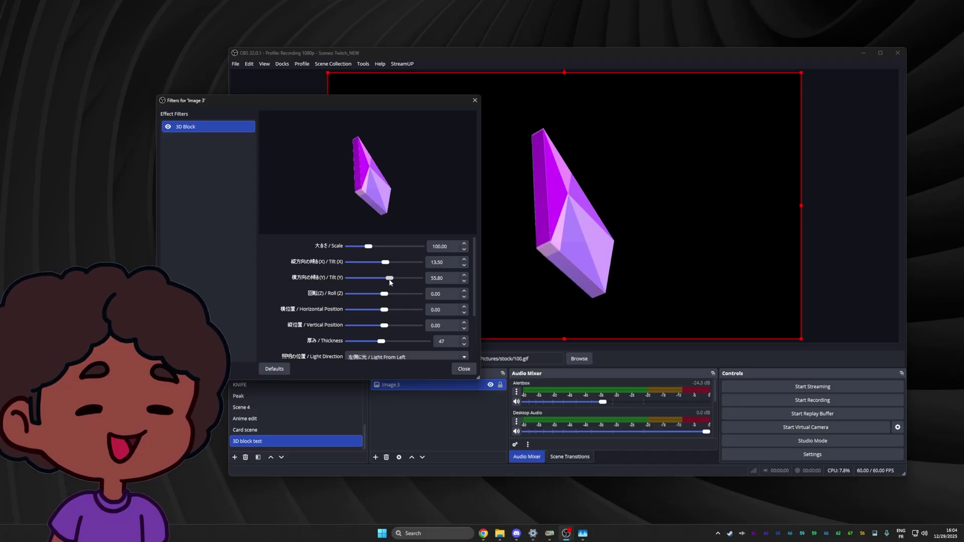
pyautogui.moveTo(390, 282)
pyautogui.mouseDown()
pyautogui.moveTo(365, 283)
pyautogui.moveTo(384, 281)
pyautogui.mouseUp()
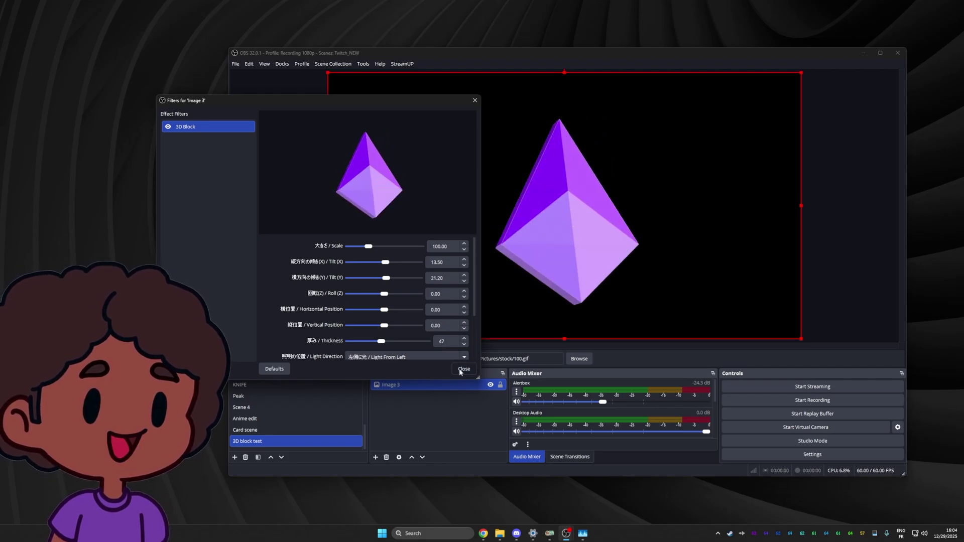
pyautogui.click(464, 369)
# Step: Set bulldog.png from the stock folder as the file of the Image 3 source
pyautogui.doubleClick(429, 386)
pyautogui.click(676, 270)
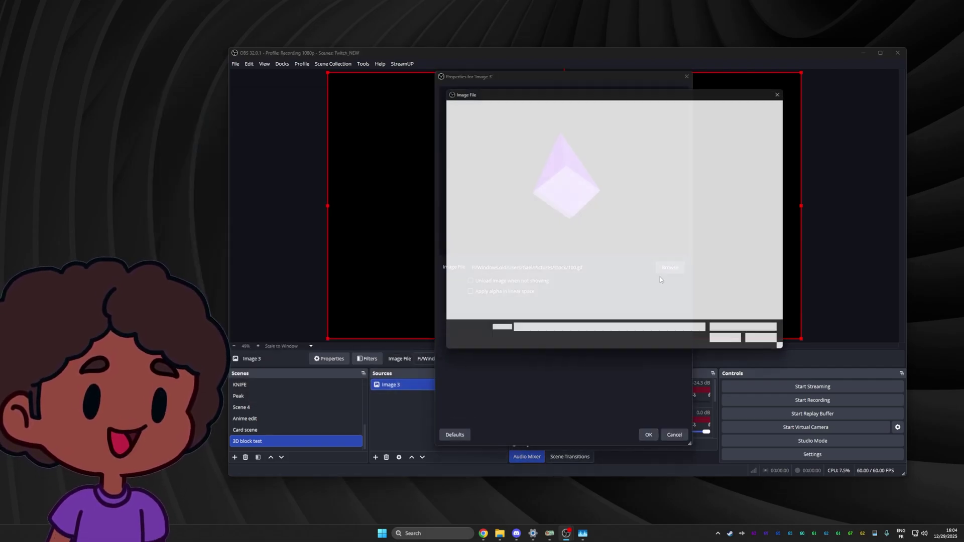
pyautogui.scroll(-5, 626, 232)
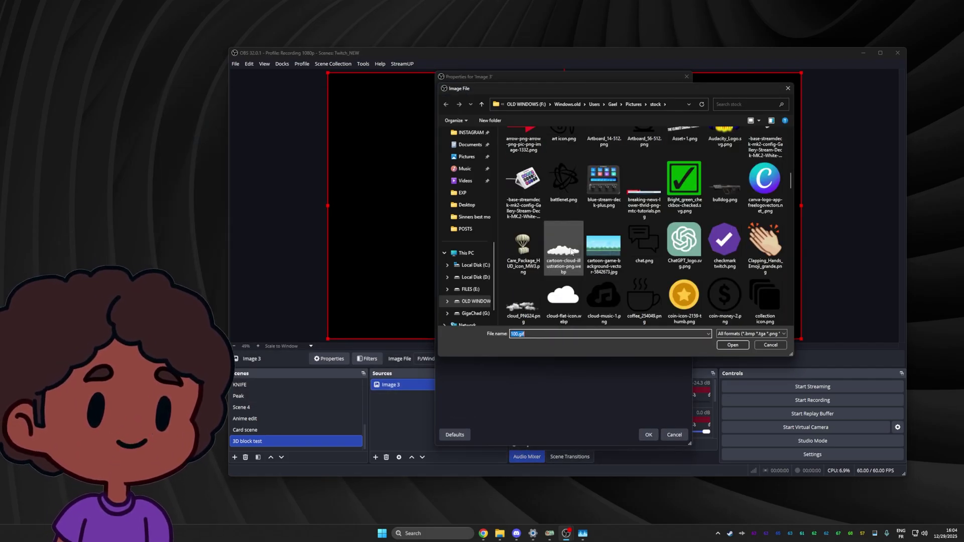
pyautogui.doubleClick(724, 187)
pyautogui.click(648, 434)
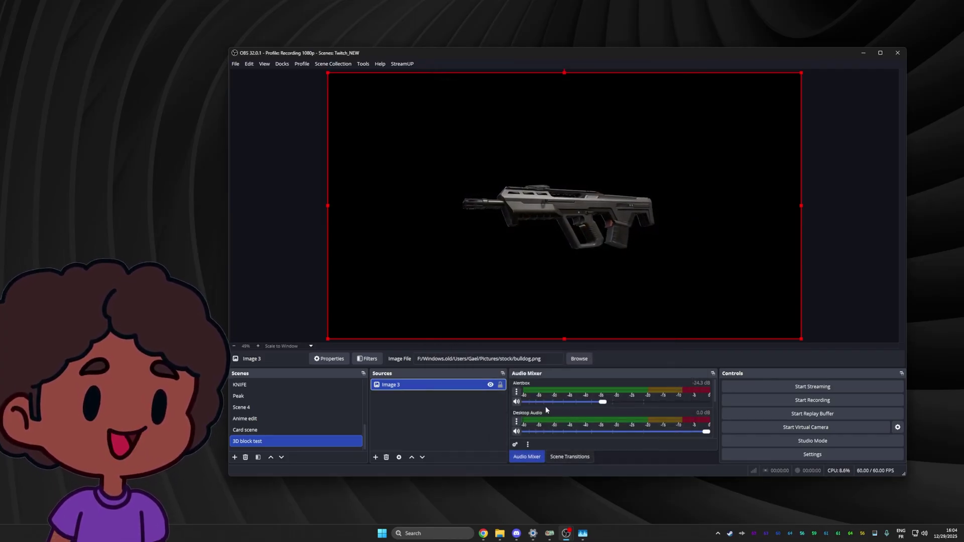
pyautogui.doubleClick(399, 389)
pyautogui.click(648, 435)
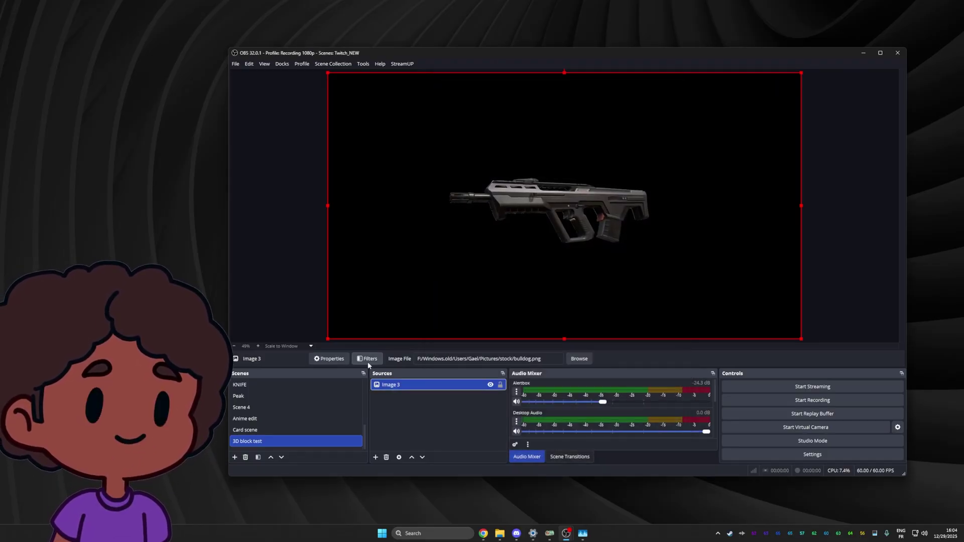
# Step: Set the rifle's Tilt (Y) to 25 and switch the 3D Block filter off and on to compare the flat image
pyautogui.click(367, 360)
pyautogui.moveTo(552, 129); pyautogui.dragTo(240, 121)
pyautogui.moveTo(318, 290)
pyautogui.mouseDown()
pyautogui.moveTo(326, 292)
pyautogui.moveTo(318, 290)
pyautogui.mouseUp()
pyautogui.click(100, 138)
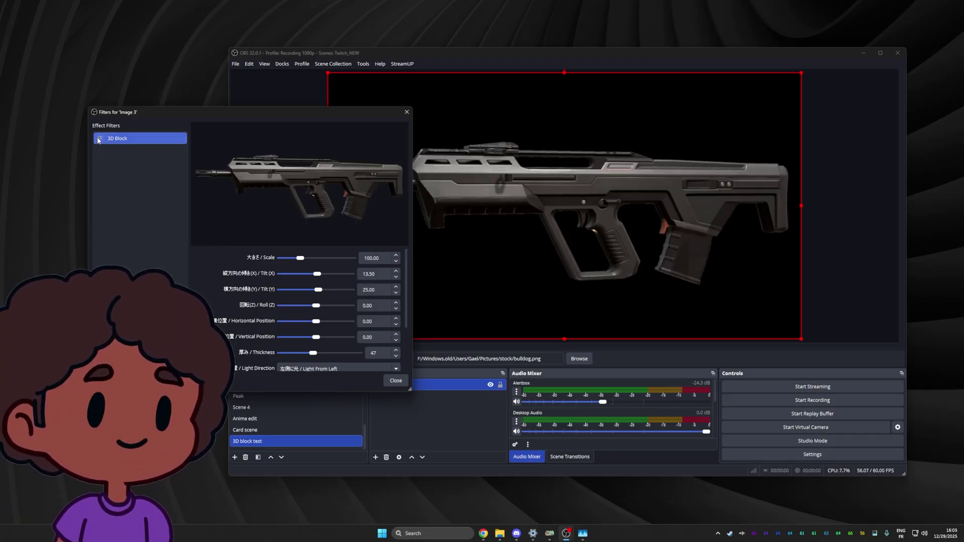
pyautogui.moveTo(318, 108); pyautogui.dragTo(310, 242)
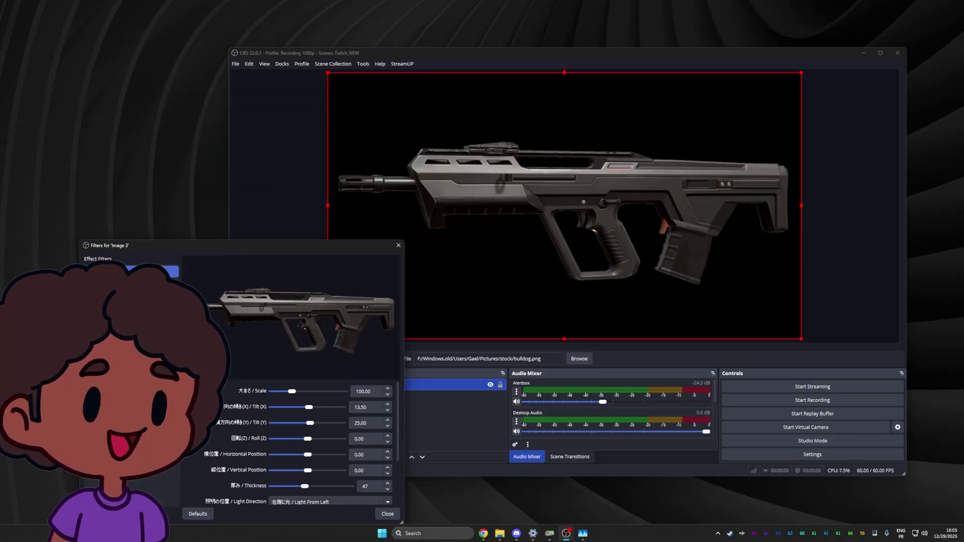
pyautogui.click(92, 271)
# Step: Set the rifle's Tilt (Y) to -21.2, reduce the Back Texture Scale, and close the filter settings
pyautogui.moveTo(310, 423); pyautogui.dragTo(306, 427)
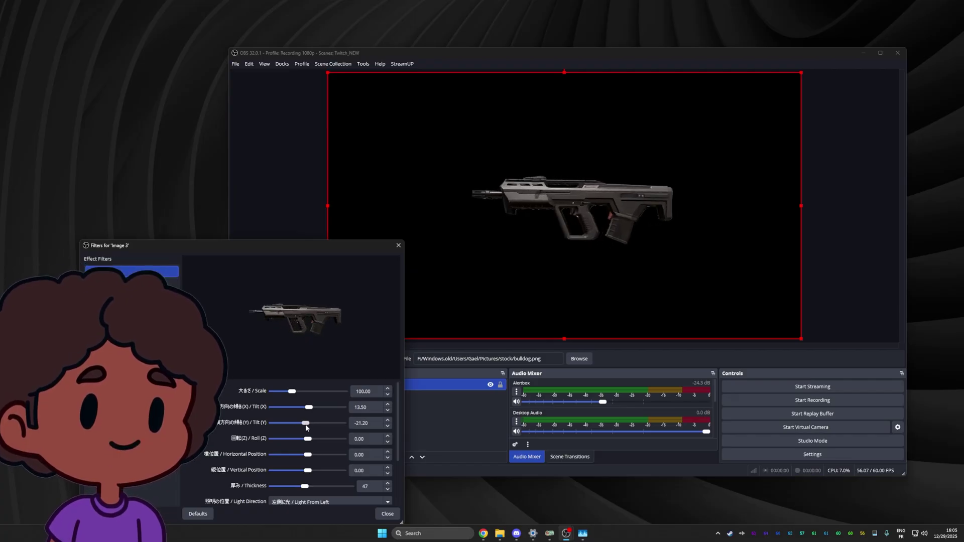
pyautogui.scroll(-2, 269, 467)
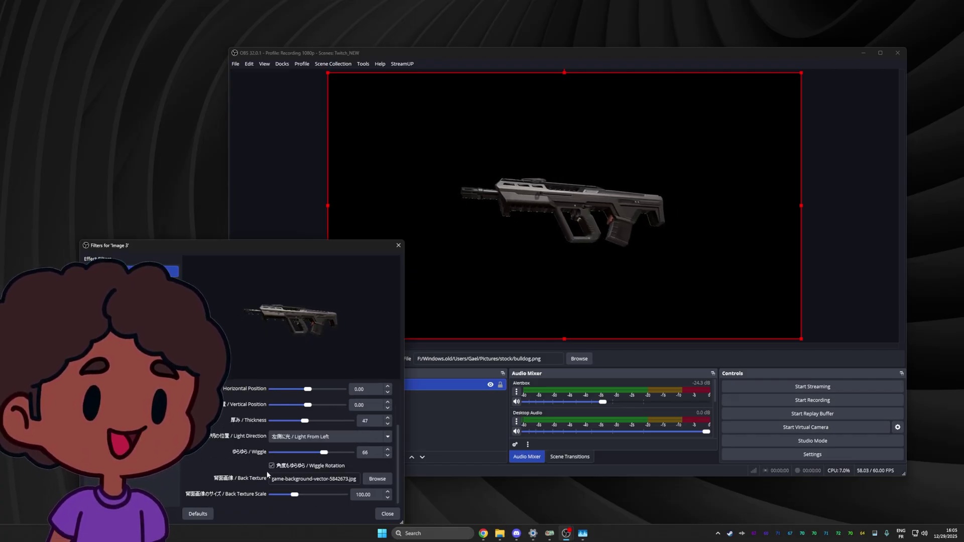
pyautogui.moveTo(295, 494); pyautogui.dragTo(273, 495)
pyautogui.click(387, 514)
# Step: Place a light-blue color source beneath Image 3 and set the rifle's Tilt (X) to 25 and Tilt (Y) to 1.8
pyautogui.click(398, 409)
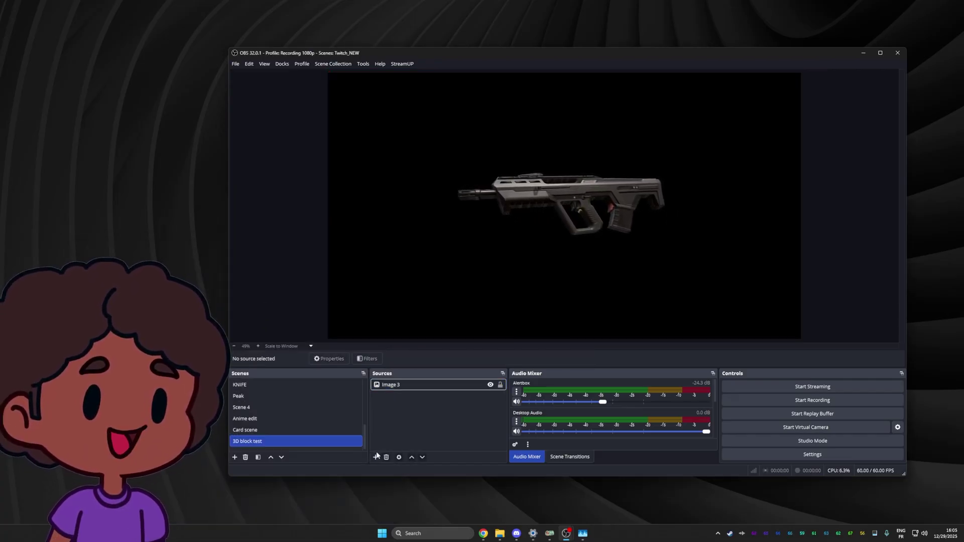
pyautogui.click(374, 458)
pyautogui.click(401, 230)
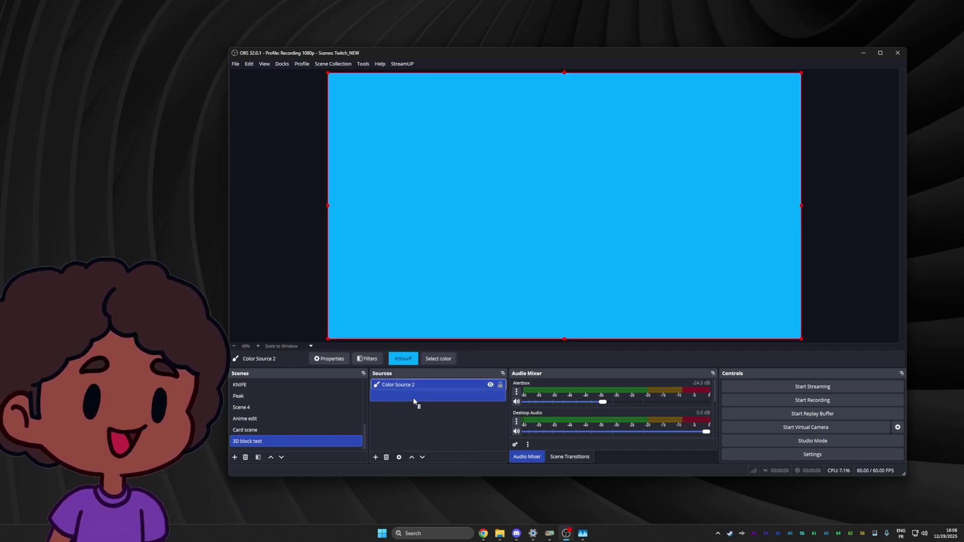
pyautogui.moveTo(413, 386); pyautogui.dragTo(409, 414)
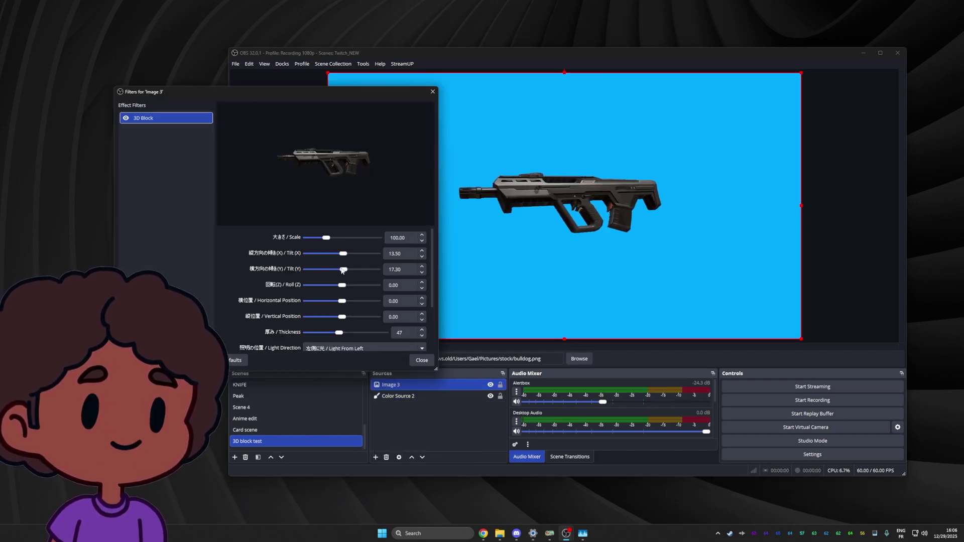
pyautogui.moveTo(340, 269)
pyautogui.mouseDown()
pyautogui.moveTo(333, 254)
pyautogui.moveTo(341, 255)
pyautogui.moveTo(316, 256)
pyautogui.moveTo(339, 257)
pyautogui.mouseUp()
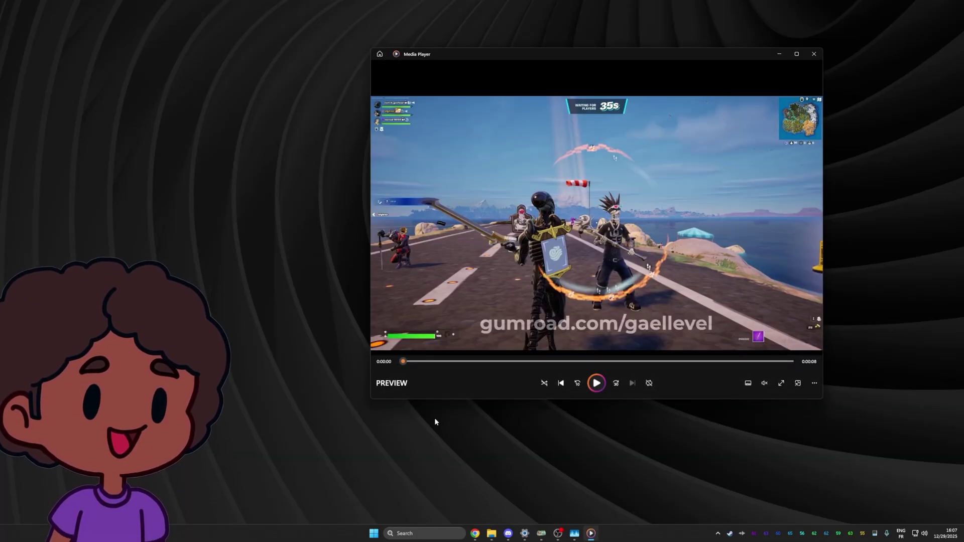
# Step: Scrub through the PREVIEW video in Media Player
pyautogui.moveTo(482, 362); pyautogui.dragTo(497, 362)
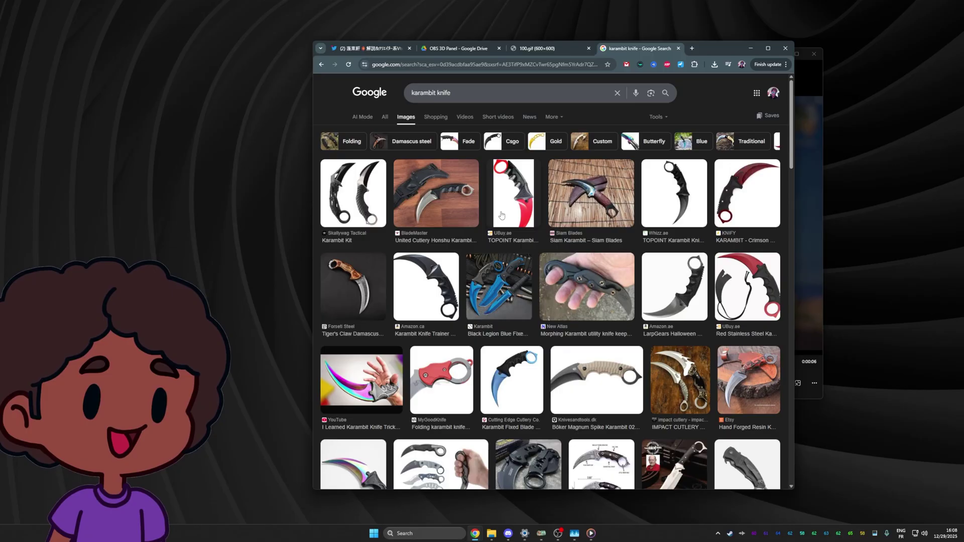
# Step: Search Google Images for "karambit knife png" and save the red-bladed CS2 karambit picture from Indiana Daily Student
pyautogui.click(744, 207)
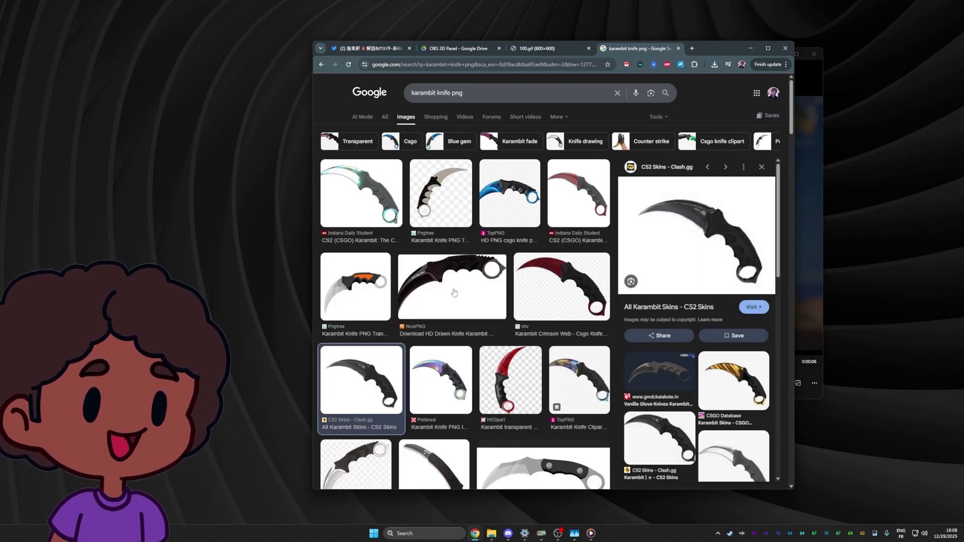
pyautogui.click(557, 209)
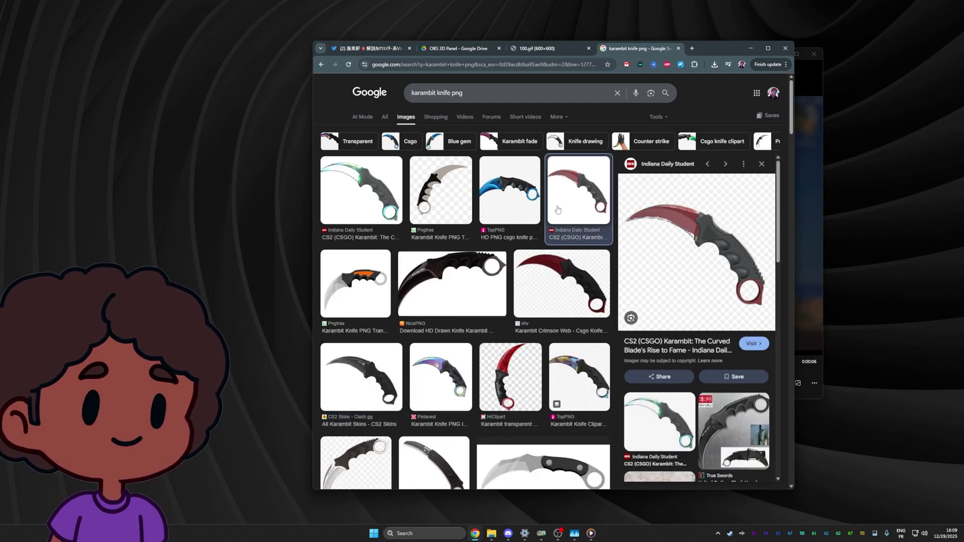
pyautogui.rightClick(686, 255)
pyautogui.click(731, 305)
# Step: Return to OBS Studio and set the downloaded karambit PNG from the Pictures folder as Image 3's file
pyautogui.hotkey('alt', 'Tab')
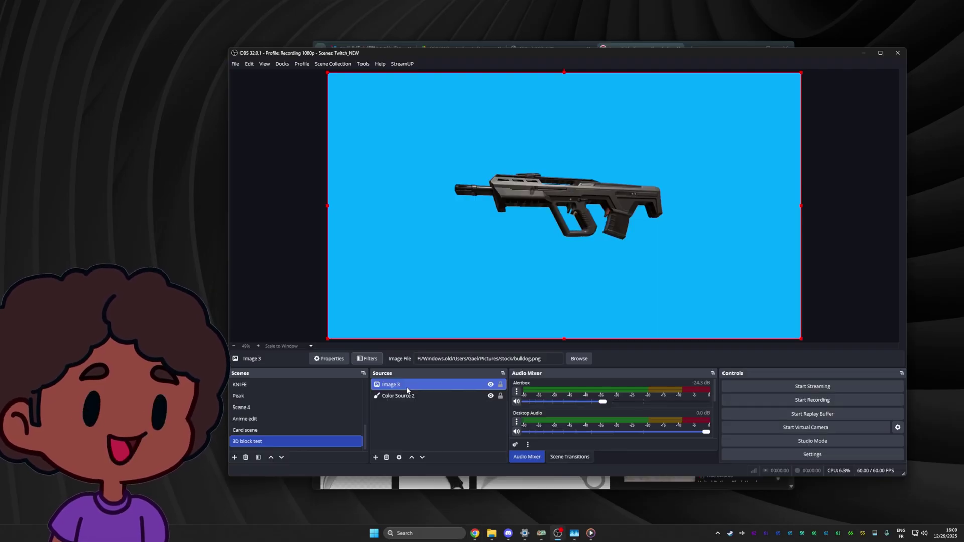
pyautogui.doubleClick(407, 387)
pyautogui.click(670, 268)
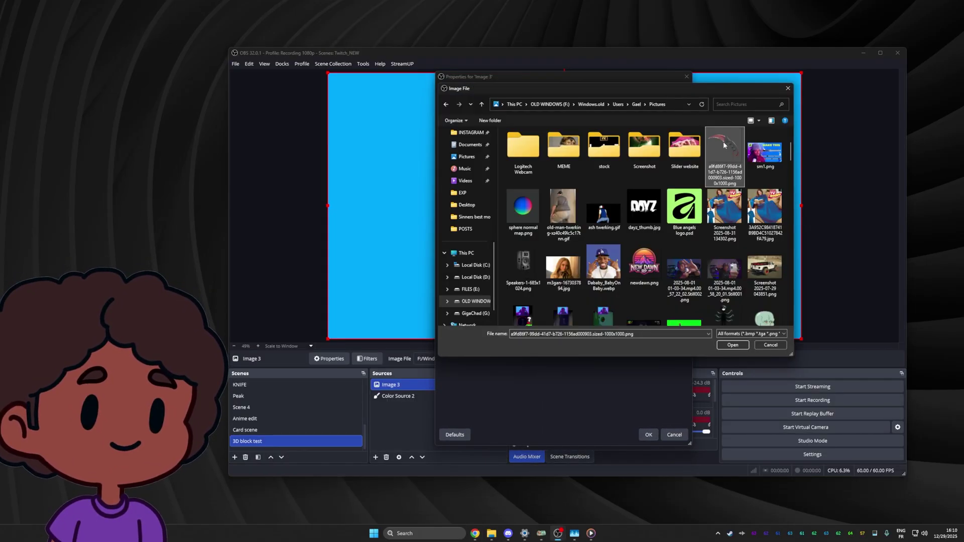
pyautogui.click(732, 345)
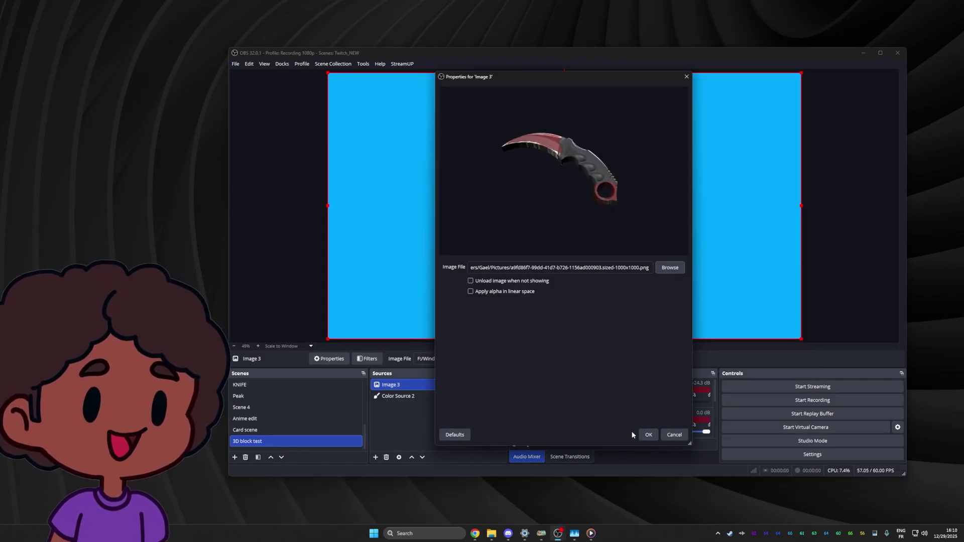
pyautogui.click(647, 435)
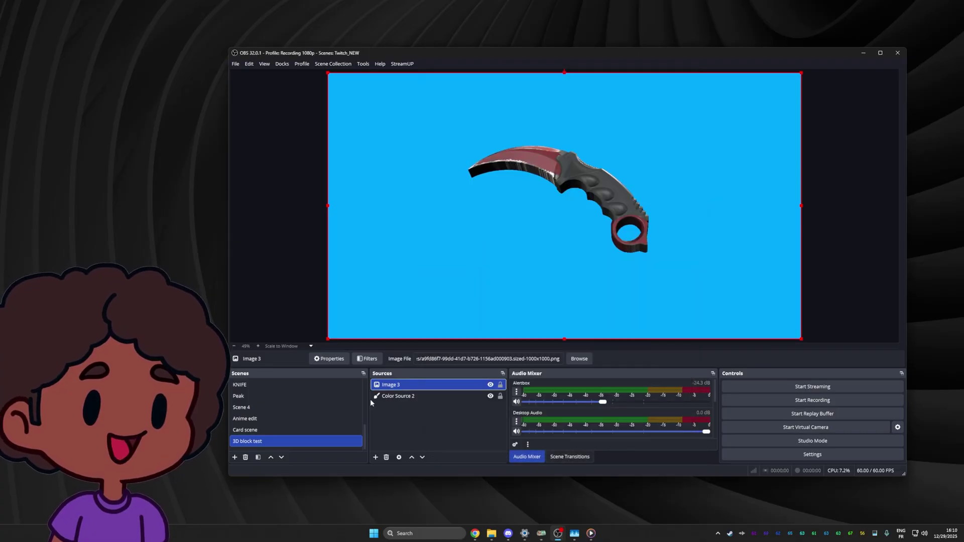
# Step: Set the knife's 3D Block Thickness to 18 and rotate it to Tilt (X) 352.3
pyautogui.click(361, 360)
pyautogui.moveTo(618, 122); pyautogui.dragTo(307, 91)
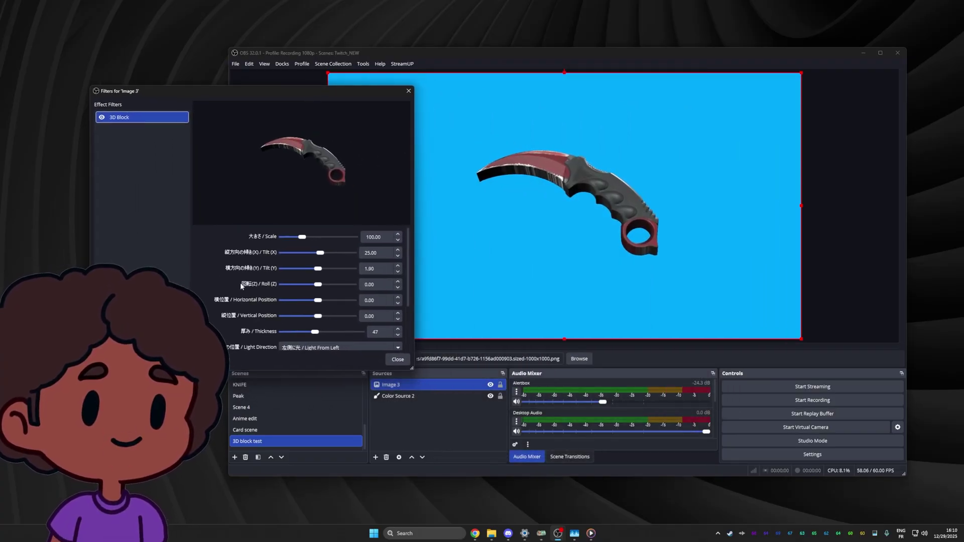
pyautogui.moveTo(320, 253); pyautogui.dragTo(311, 257)
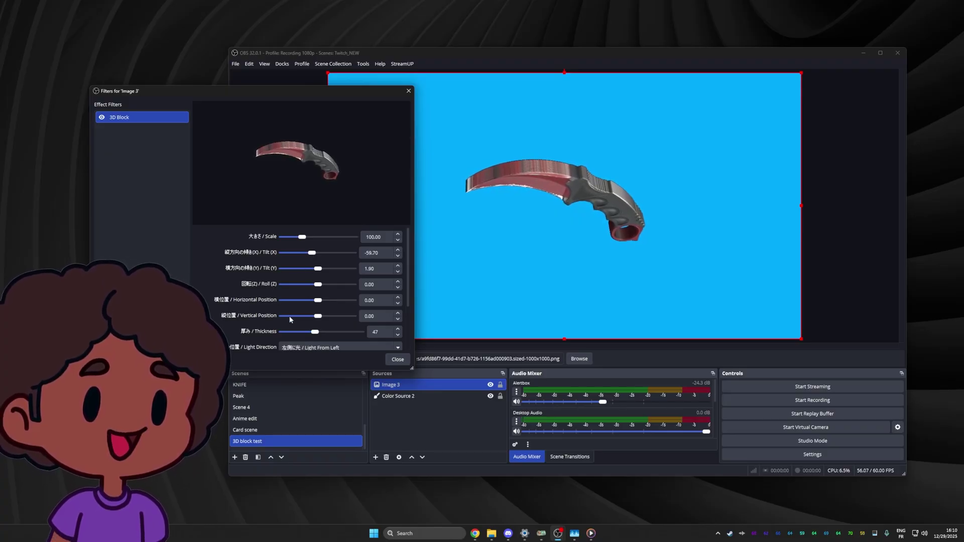
pyautogui.moveTo(315, 332); pyautogui.dragTo(283, 332)
pyautogui.moveTo(312, 253); pyautogui.dragTo(317, 269)
pyautogui.moveTo(283, 331); pyautogui.dragTo(289, 331)
pyautogui.moveTo(320, 252); pyautogui.dragTo(350, 259)
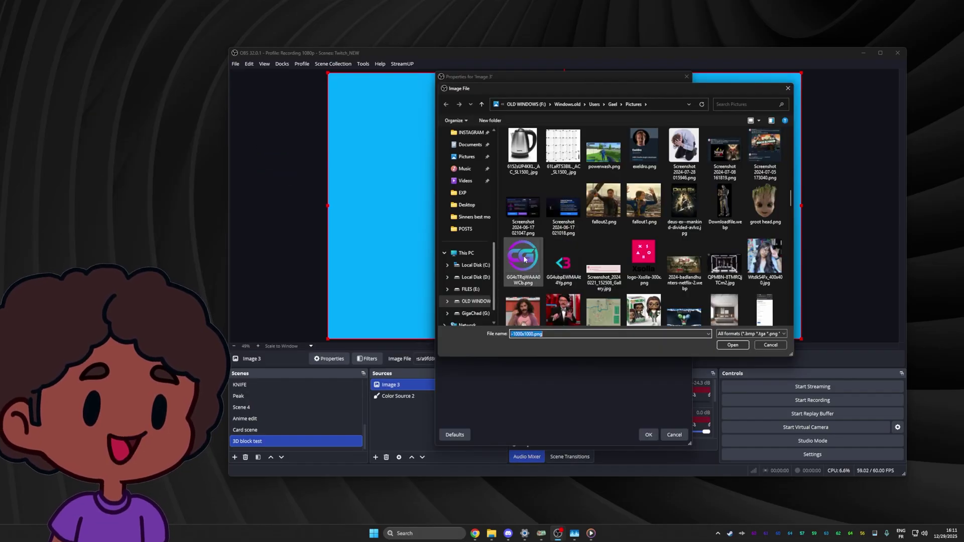
# Step: Set the CG logo GG4sTRqWAAA0WCb.png from the Pictures folder as Image 3's file
pyautogui.press('Return')
pyautogui.click(648, 434)
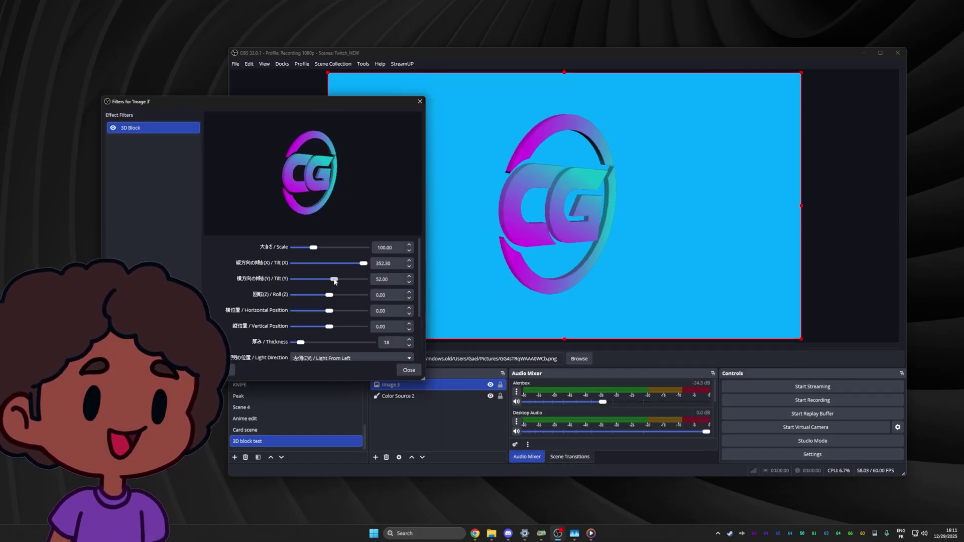
# Step: Set the CG logo's Tilt (Y) to -5.8 and add a filter named Shadow to the source
pyautogui.moveTo(333, 283)
pyautogui.mouseDown()
pyautogui.moveTo(320, 281)
pyautogui.moveTo(336, 284)
pyautogui.mouseUp()
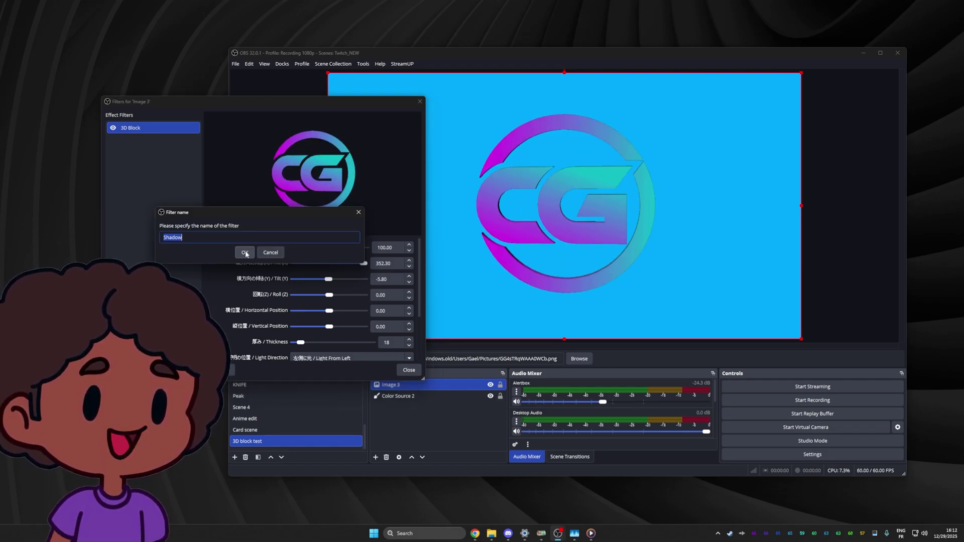
pyautogui.click(245, 252)
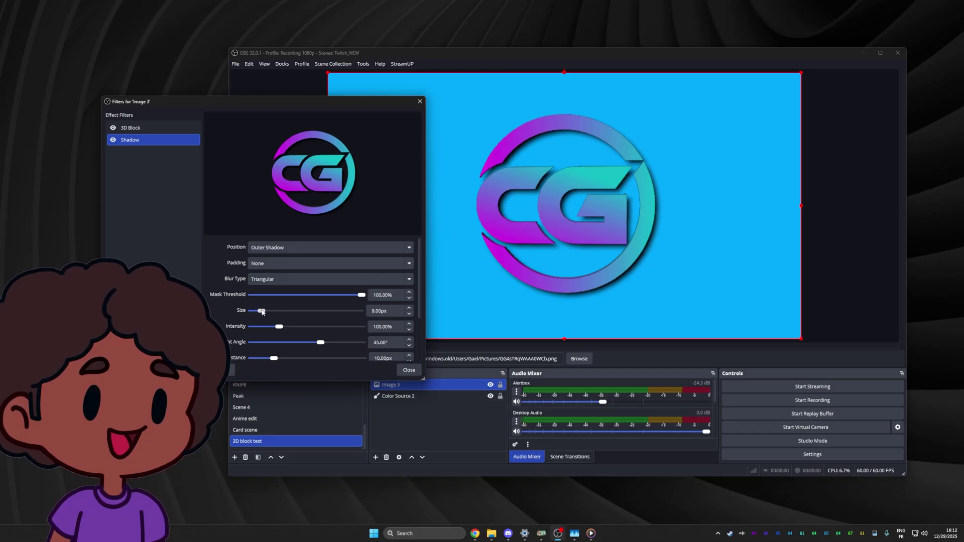
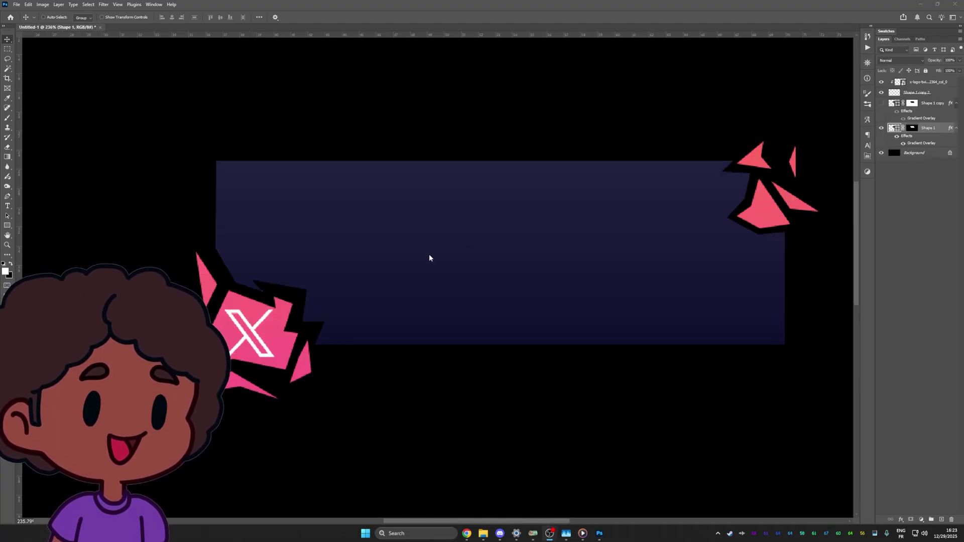
# Step: Inspect the X banner design in Photoshop, hiding and showing the Shape 1 layer to see the separate parts
pyautogui.press('space')
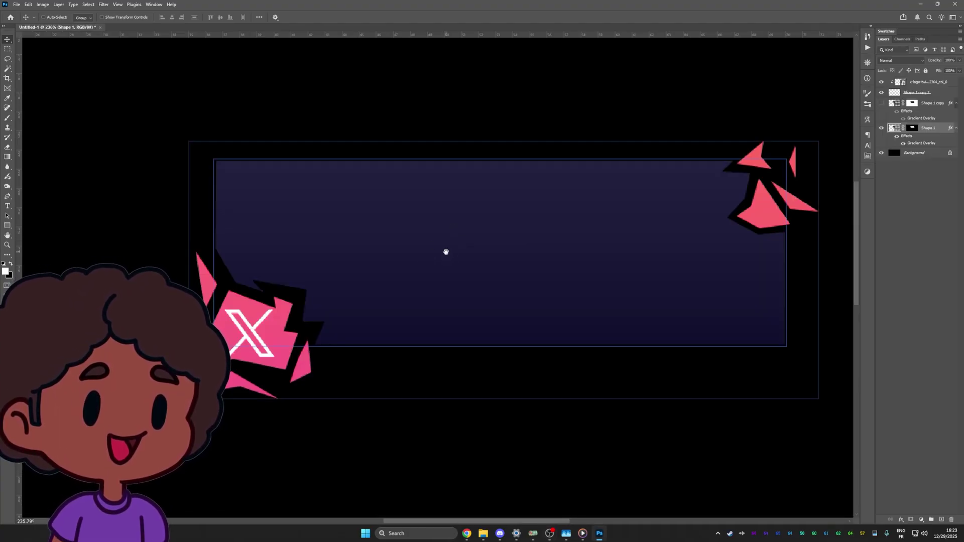
pyautogui.moveTo(445, 252); pyautogui.dragTo(480, 206)
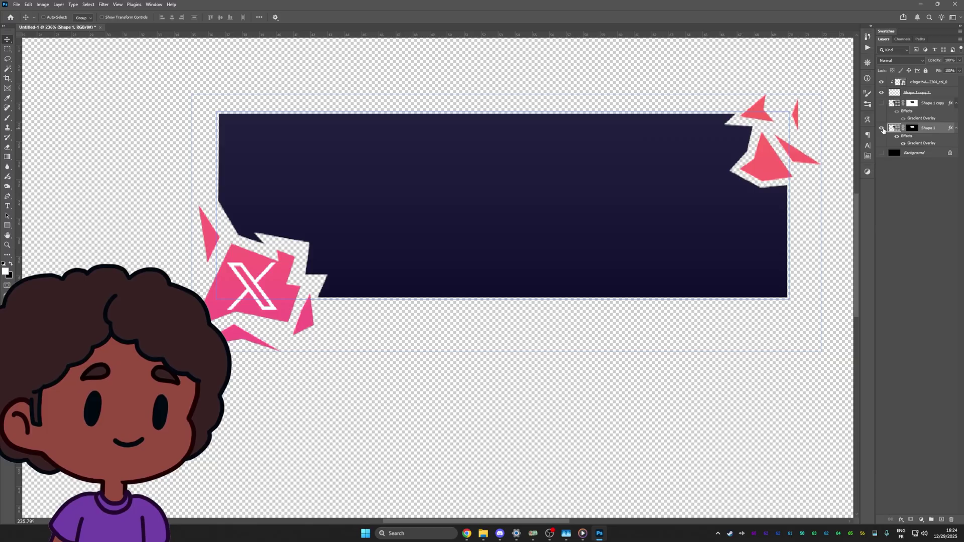
pyautogui.click(881, 128)
pyautogui.click(881, 129)
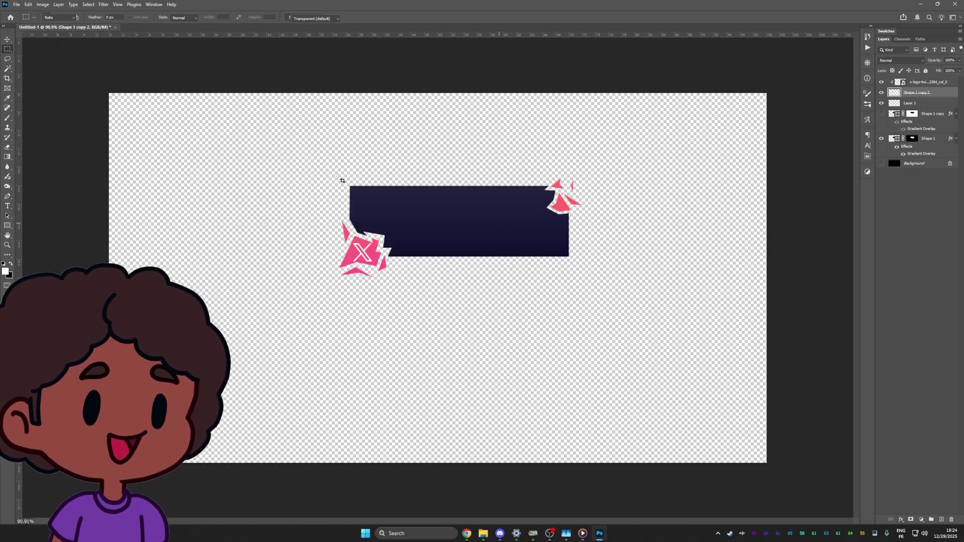
# Step: Crop the canvas closely around the X banner and export the pink X piece and the dark panel as separate images
pyautogui.press('c')
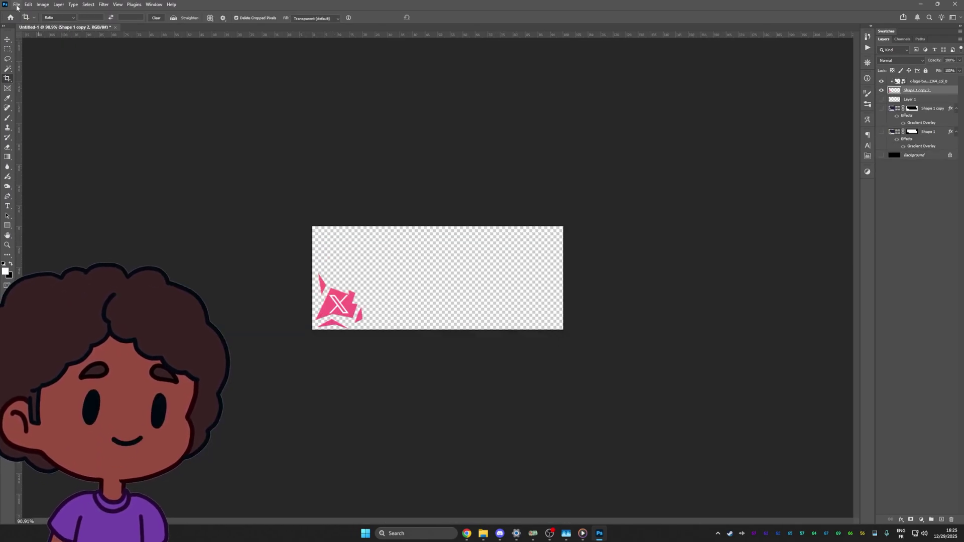
pyautogui.click(17, 4)
pyautogui.moveTo(30, 137)
pyautogui.click(139, 137)
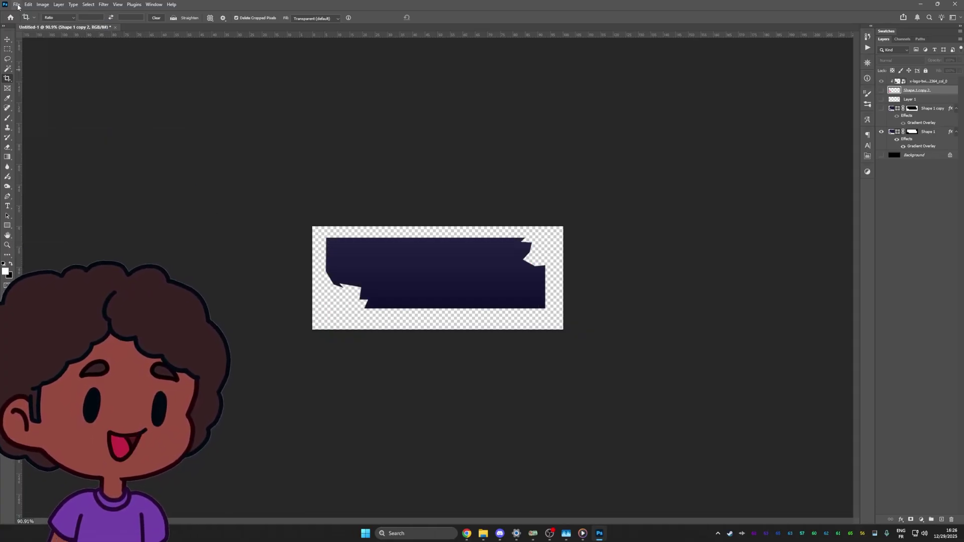
pyautogui.click(16, 4)
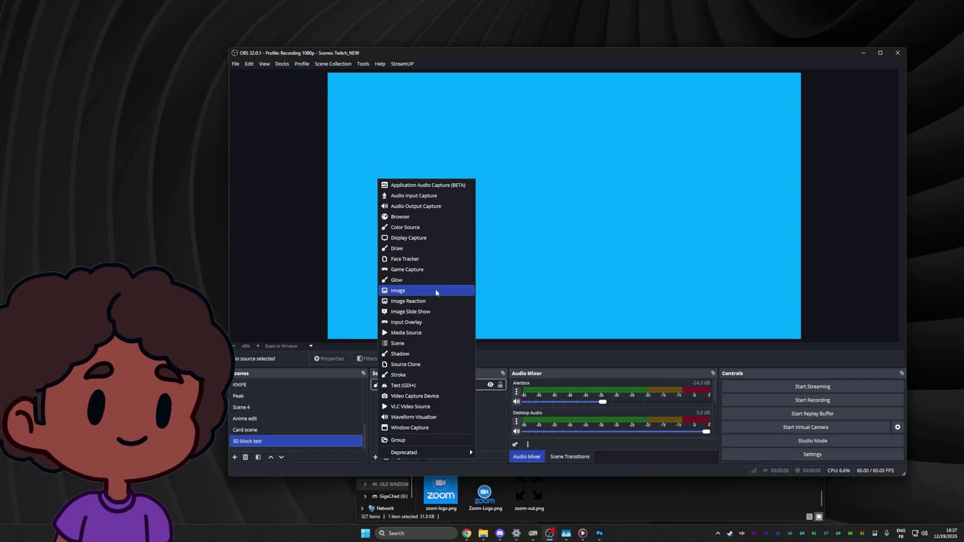
# Step: Switch to OBS Studio and add a new image source to the 3D block test scene
pyautogui.click(437, 288)
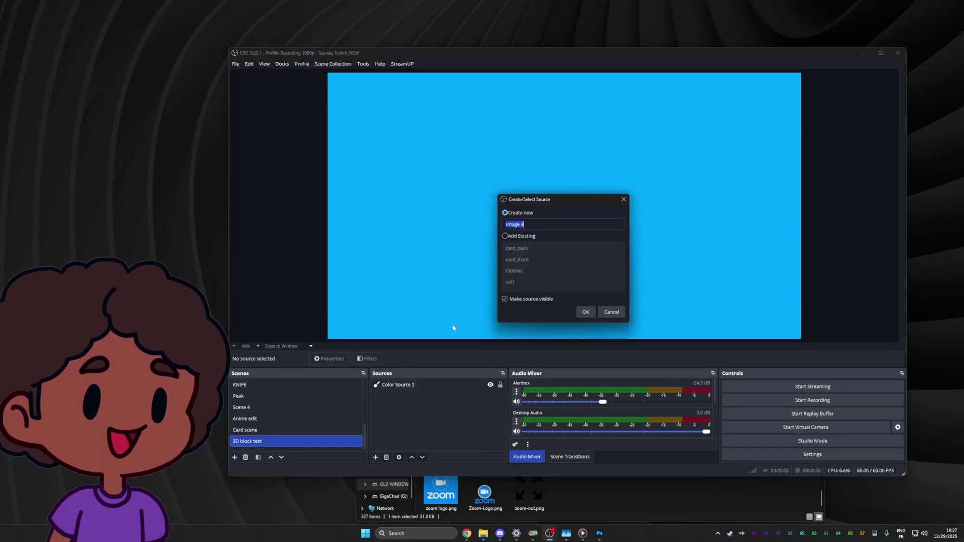
pyautogui.click(586, 313)
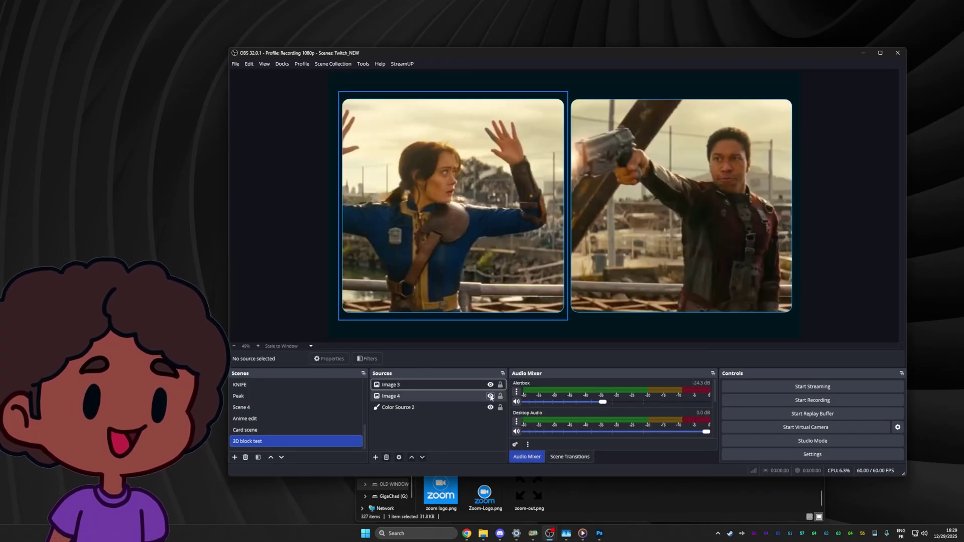
# Step: Hide the Image 4 source that holds the picture of the woman with raised hands
pyautogui.click(491, 396)
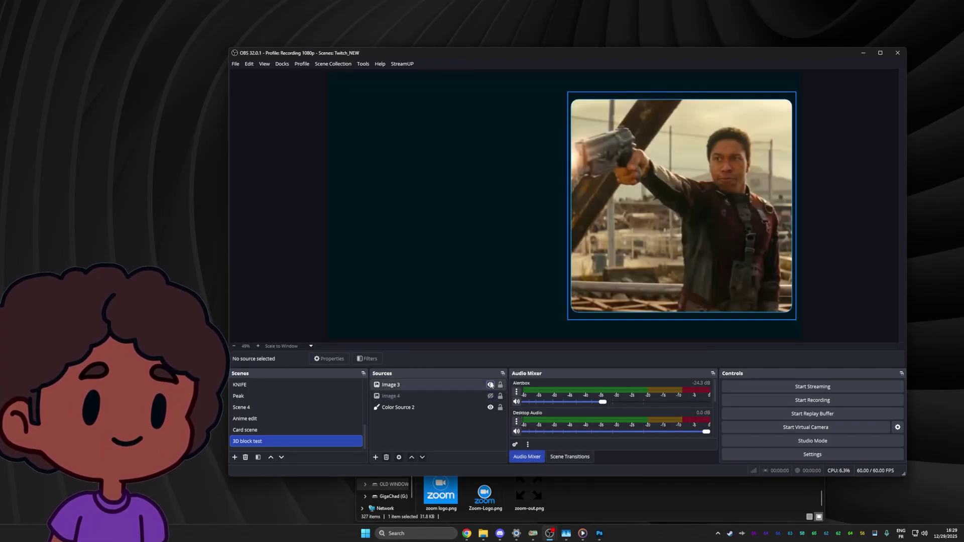
# Step: Hide the Image 3 source and add a Text (GDI+) source reading "STREAMER TALK" in a different decorative font
pyautogui.click(491, 385)
pyautogui.click(374, 459)
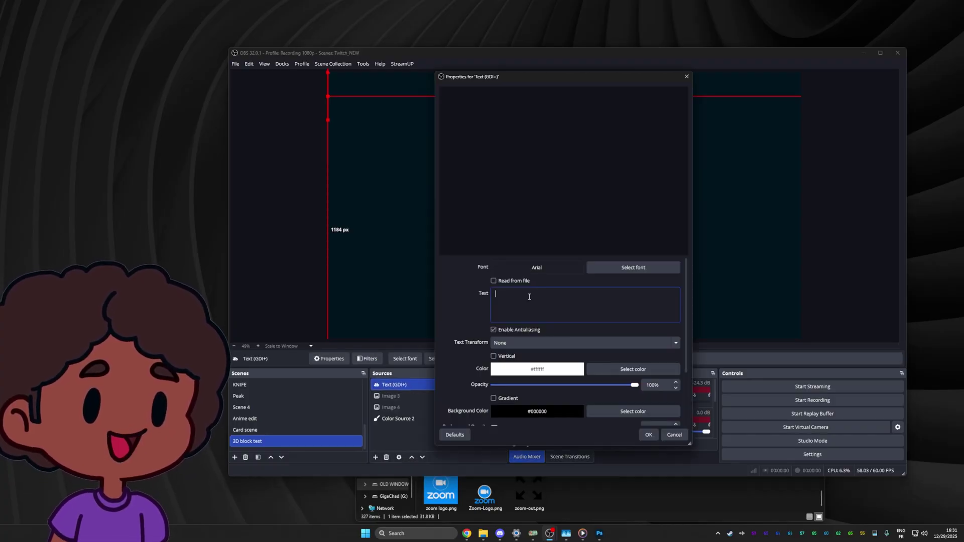
pyautogui.write('STREAMER TALK')
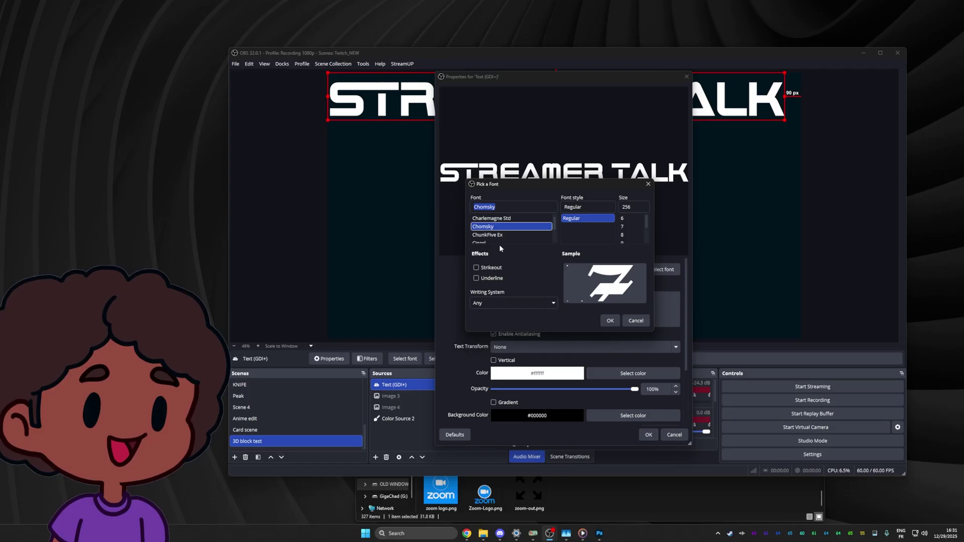
pyautogui.click(609, 317)
pyautogui.click(649, 434)
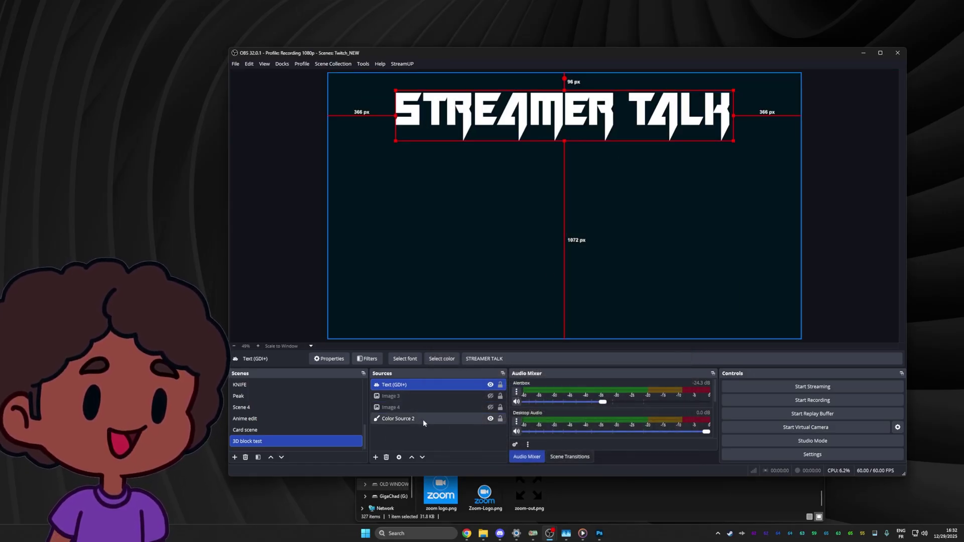
# Step: Add a 3D Block filter to the STREAMER TALK text source and move the filter window clear of the preview
pyautogui.click(360, 361)
pyautogui.click(411, 391)
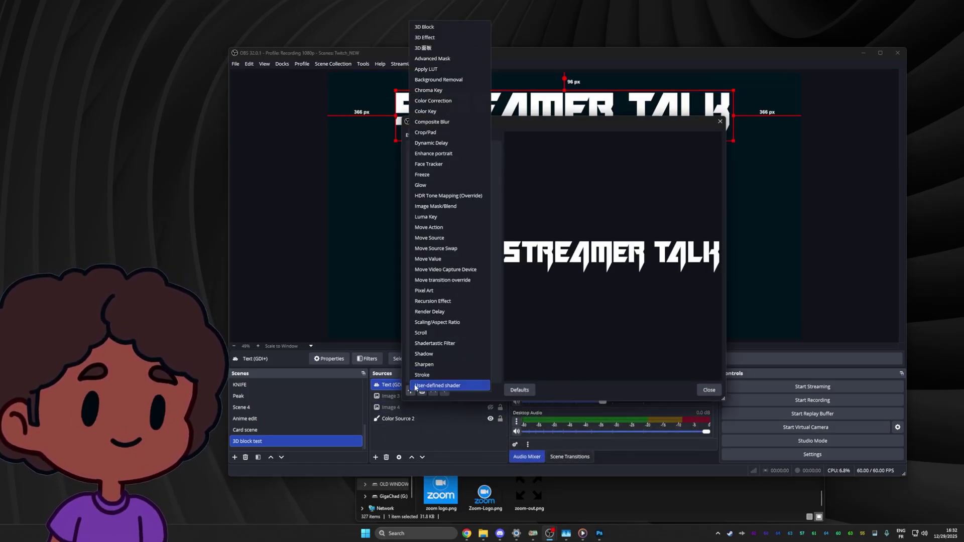
pyautogui.click(423, 28)
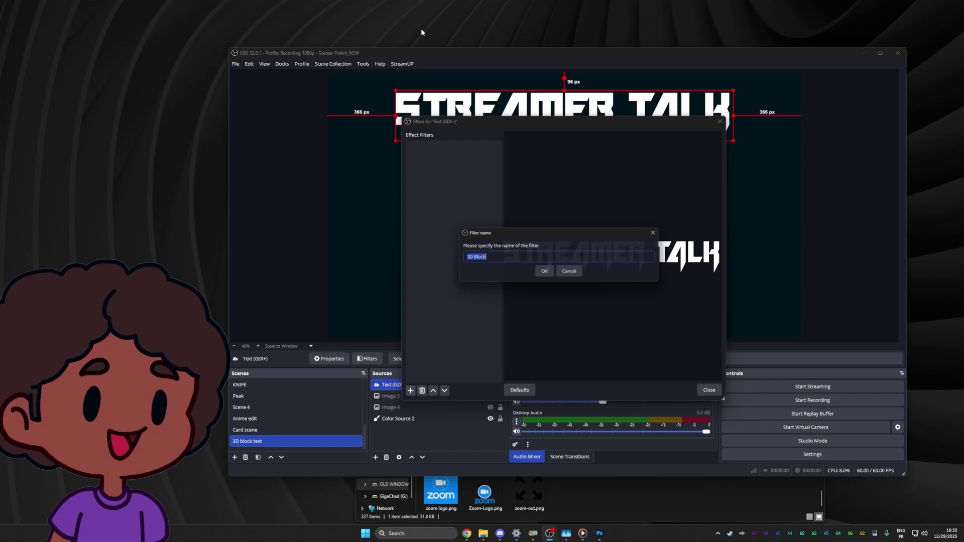
pyautogui.click(544, 273)
pyautogui.moveTo(569, 122); pyautogui.dragTo(313, 215)
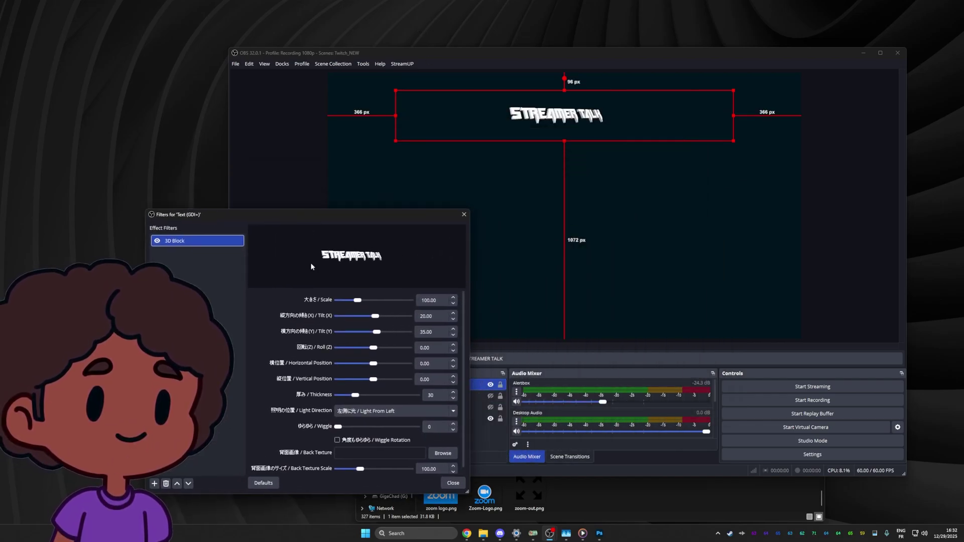
# Step: Set the text's 3D Block scale to 215.10, Tilt (X) to 25, Tilt (Y) to 21.20 and thickness to 22
pyautogui.moveTo(358, 300); pyautogui.dragTo(387, 304)
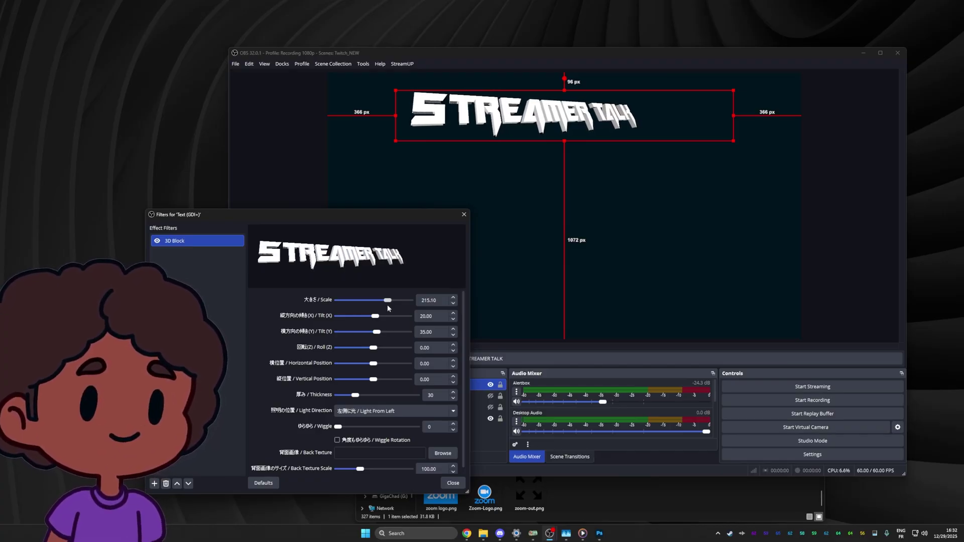
pyautogui.moveTo(355, 396)
pyautogui.mouseDown()
pyautogui.moveTo(347, 397)
pyautogui.moveTo(368, 396)
pyautogui.moveTo(347, 396)
pyautogui.mouseUp()
pyautogui.moveTo(377, 332); pyautogui.dragTo(376, 335)
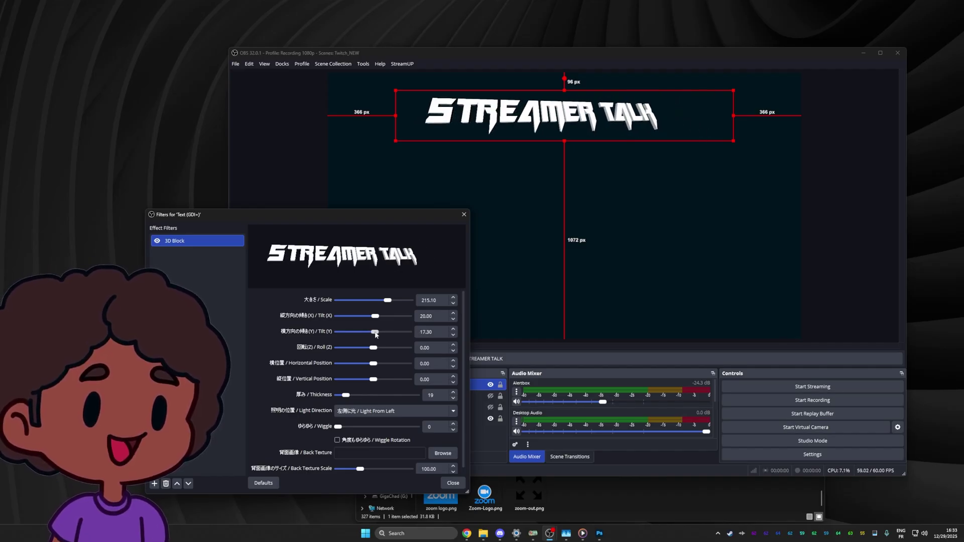
# Step: Enable Wiggle Rotation on the text's 3D Block filter, try Wiggle at 100, and settle on a moderate Wiggle amount
pyautogui.click(337, 440)
pyautogui.moveTo(337, 427); pyautogui.dragTo(418, 427)
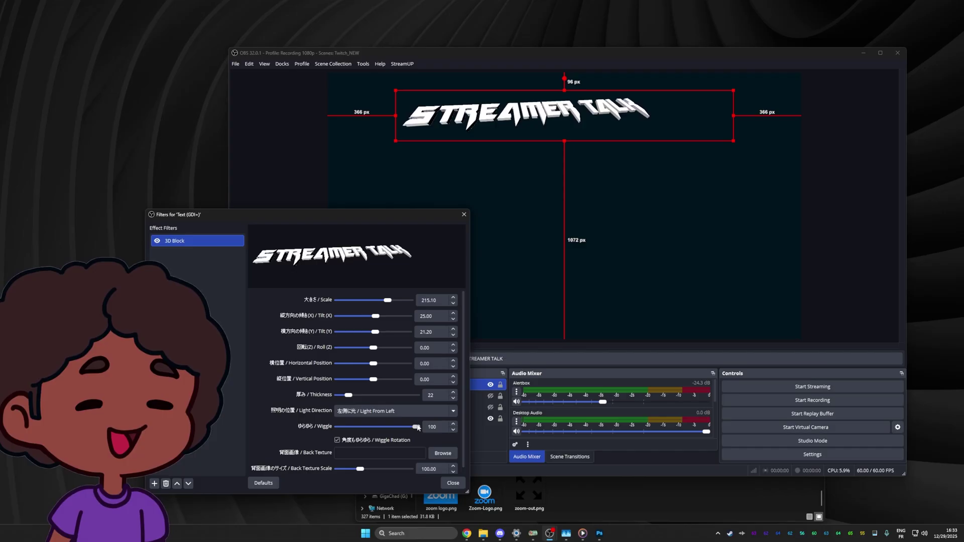
pyautogui.moveTo(418, 427); pyautogui.dragTo(370, 427)
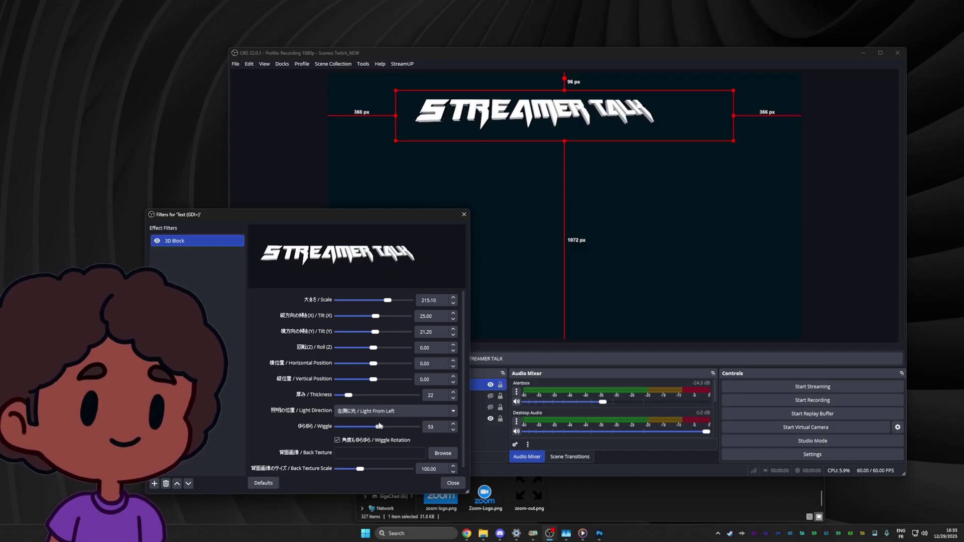
pyautogui.click(450, 483)
# Step: Move the STREAMER TALK title up towards the upper edge of the scene and show Image 3 and Image 4 again
pyautogui.moveTo(586, 110); pyautogui.dragTo(605, 101)
pyautogui.click(491, 397)
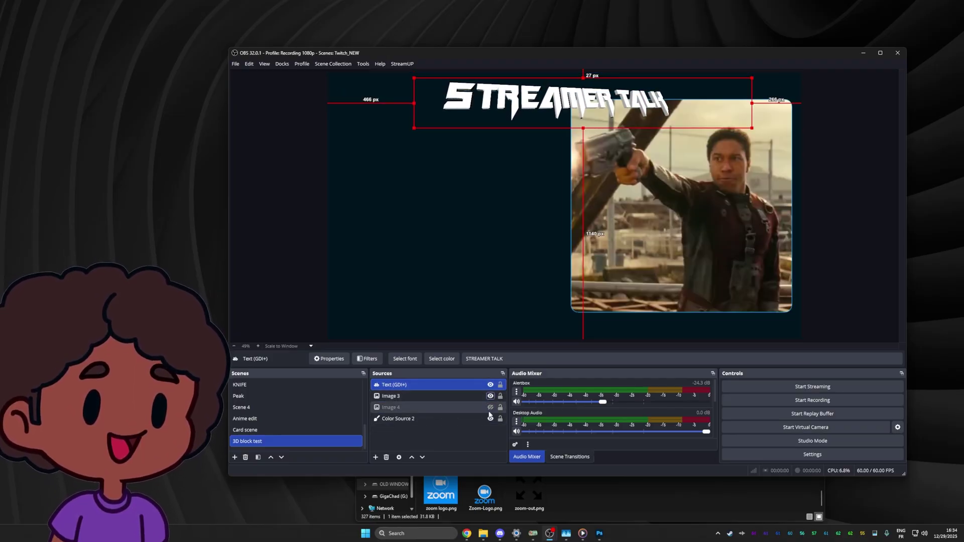
pyautogui.click(490, 407)
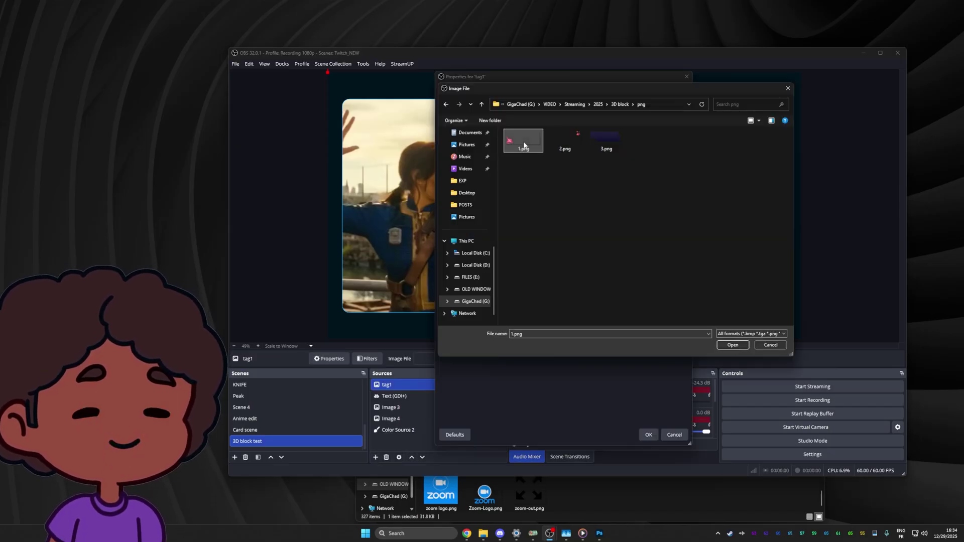
# Step: Load 1.png into the new tag1 image source and duplicate it as tag1 2 with 2.png as its image
pyautogui.doubleClick(523, 145)
pyautogui.click(648, 435)
pyautogui.rightClick(405, 128)
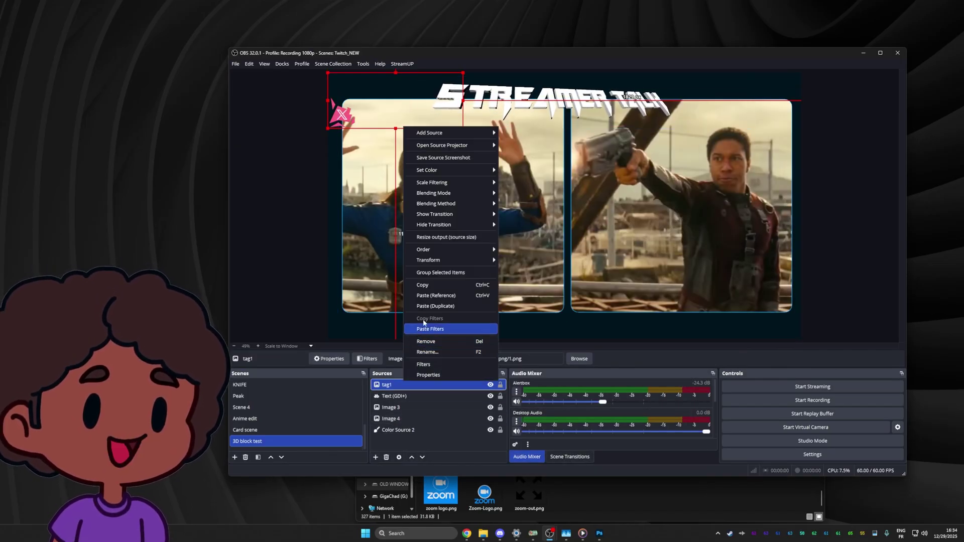
pyautogui.click(432, 306)
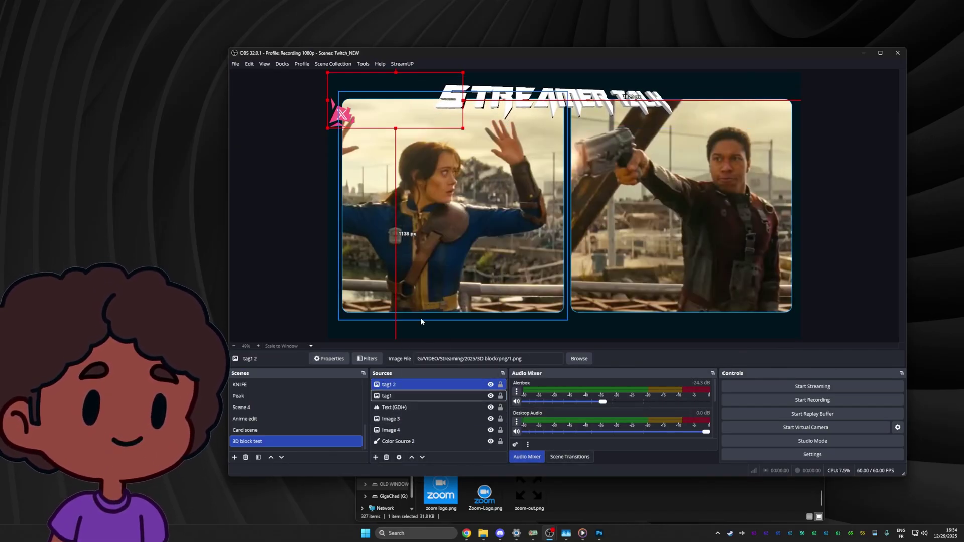
pyautogui.doubleClick(390, 386)
pyautogui.press('Escape')
# Step: Duplicate the tag image source once more as tag1 3 and load 3.png, the dark panel, into it
pyautogui.rightClick(408, 128)
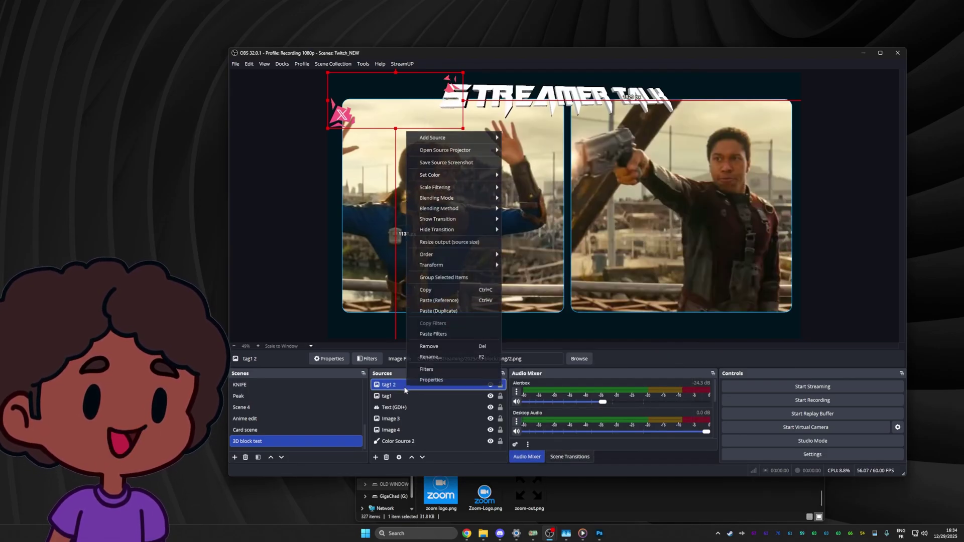
pyautogui.click(432, 244)
pyautogui.doubleClick(413, 384)
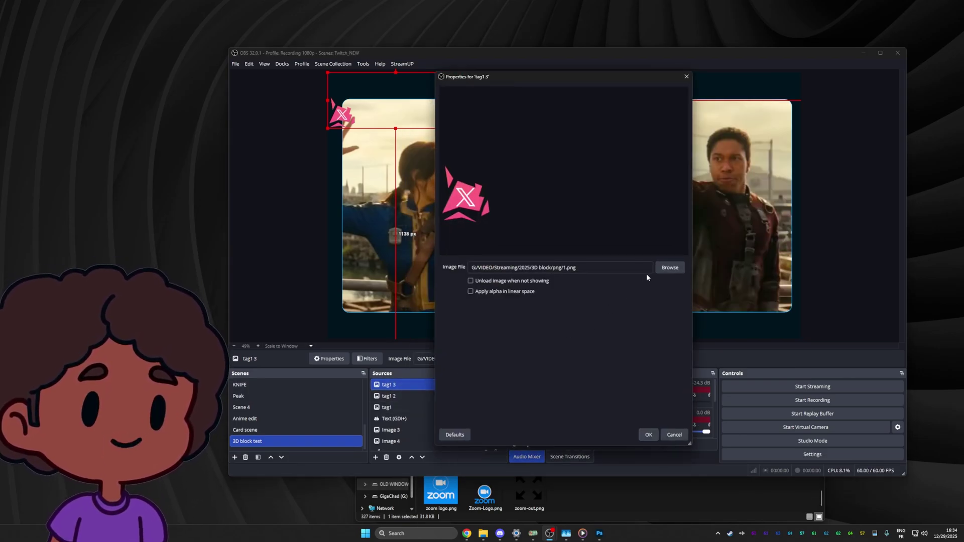
pyautogui.click(669, 268)
pyautogui.doubleClick(492, 146)
pyautogui.click(648, 435)
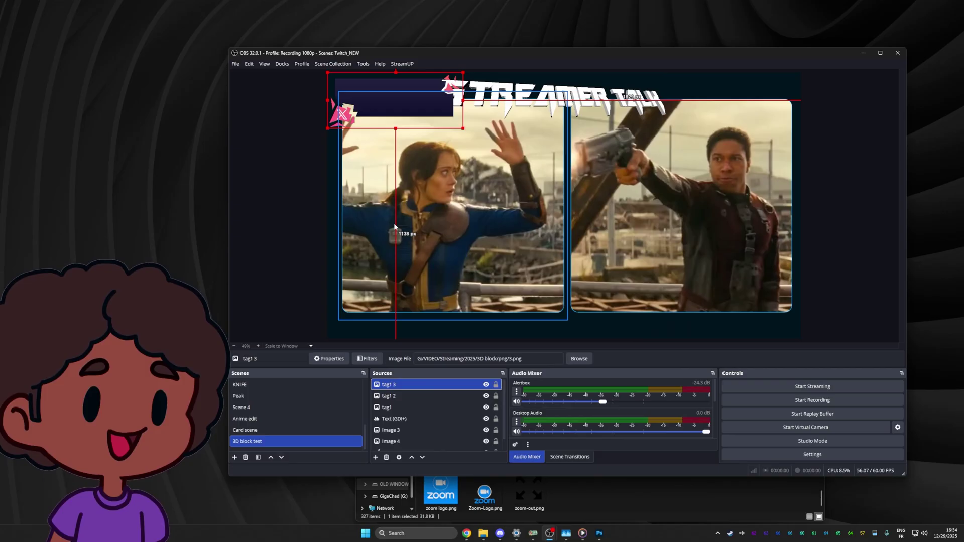
# Step: Select tag1, tag1 2 and tag1 3 together and move them to the lower-left area of the scene
pyautogui.moveTo(408, 95); pyautogui.dragTo(408, 95)
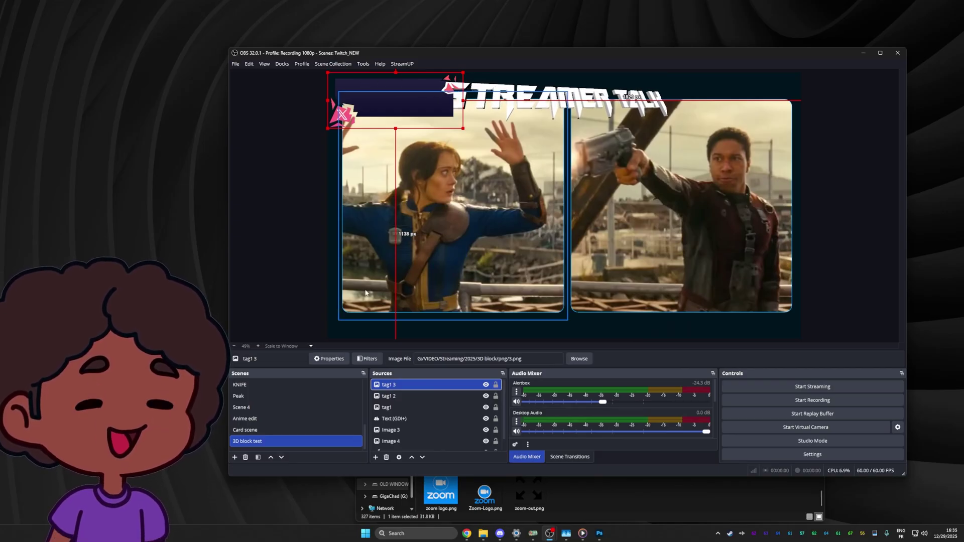
pyautogui.keyDown('shift'); pyautogui.click(394, 407); pyautogui.keyUp('shift')
pyautogui.moveTo(460, 77); pyautogui.dragTo(476, 281)
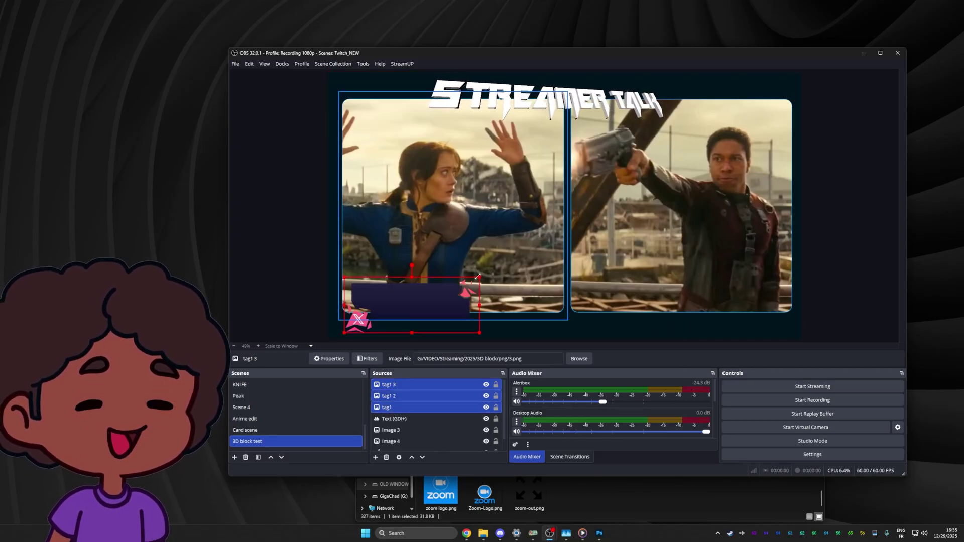
# Step: Group the three tag image sources and name the group "tagtag"
pyautogui.rightClick(413, 387)
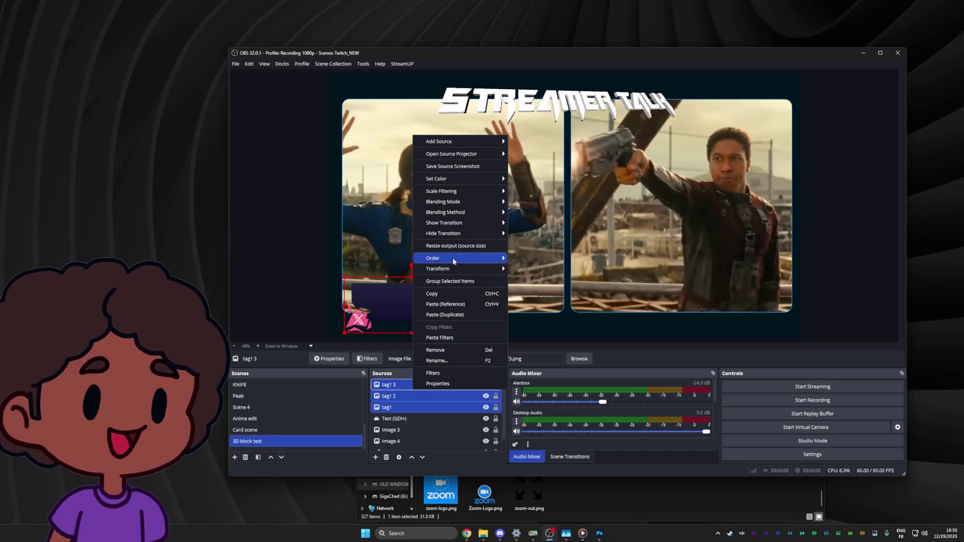
pyautogui.click(449, 281)
pyautogui.write('tagtag')
pyautogui.press('Return')
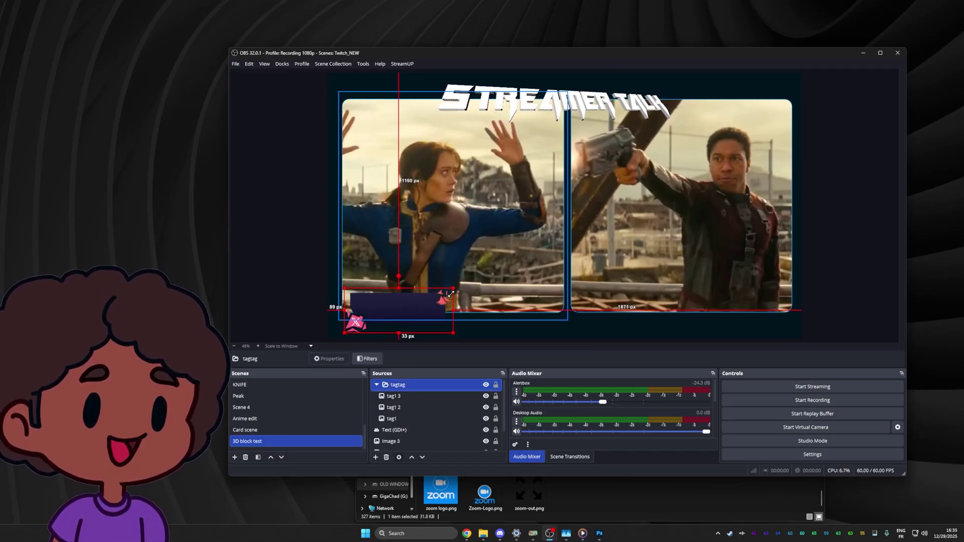
# Step: Add a 3D Block filter with its default settings to the tag1 source
pyautogui.click(401, 419)
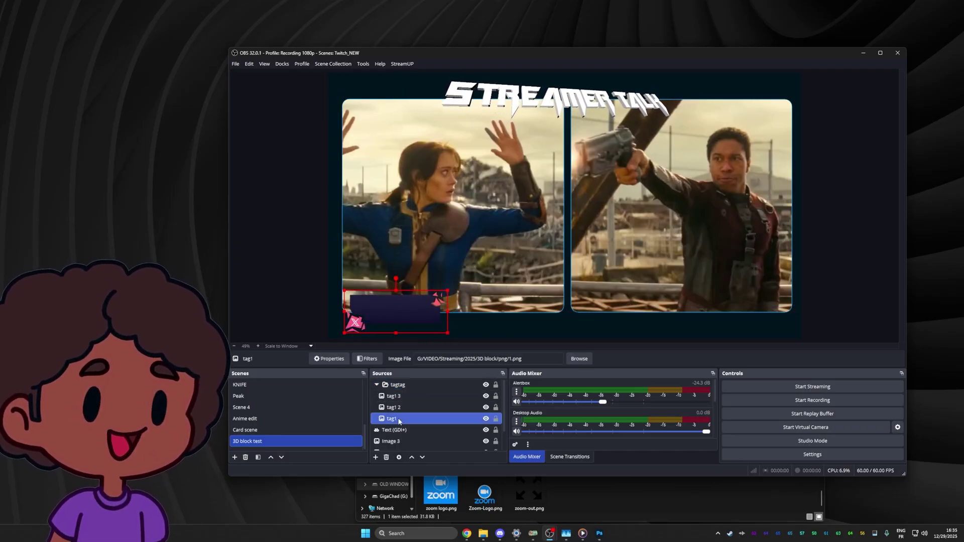
pyautogui.click(370, 359)
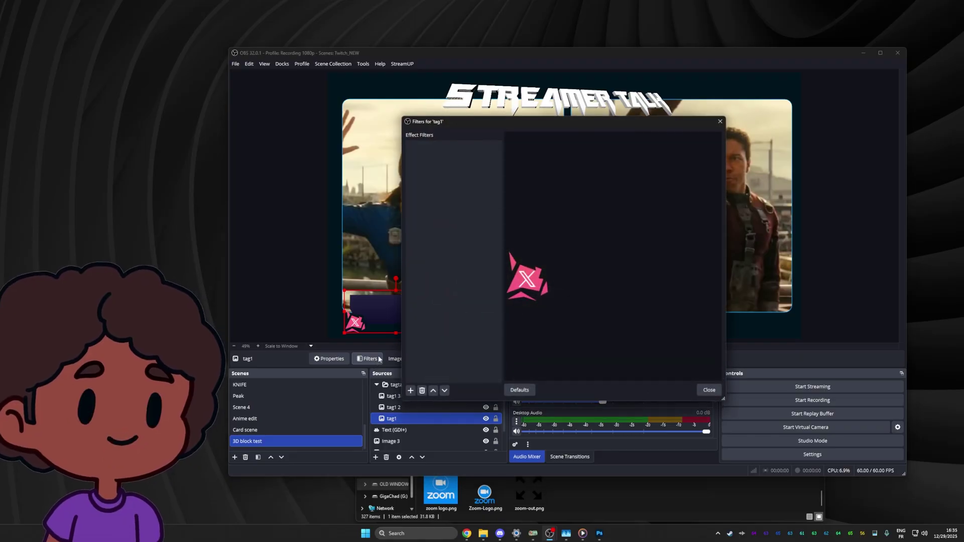
pyautogui.click(410, 391)
pyautogui.click(452, 340)
pyautogui.press('Return')
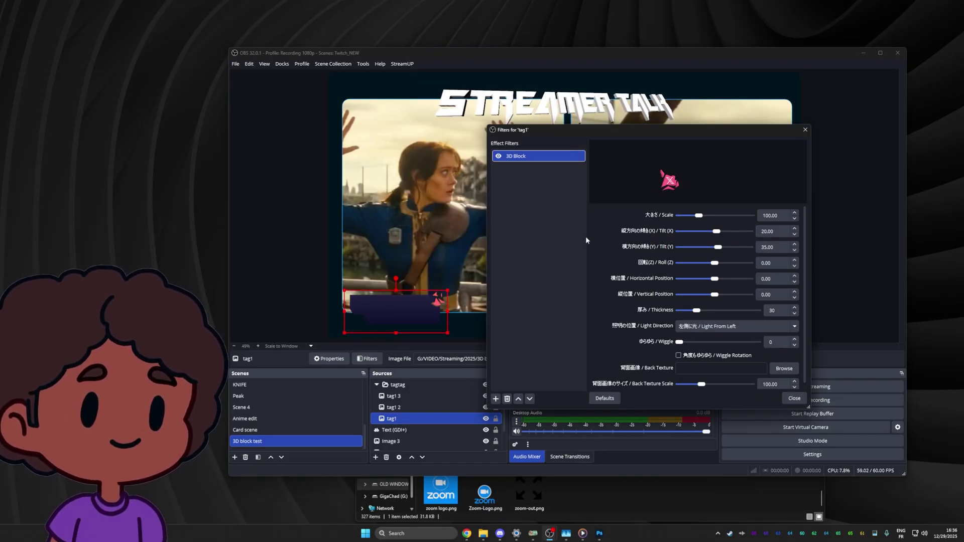
pyautogui.scroll(-1, 612, 350)
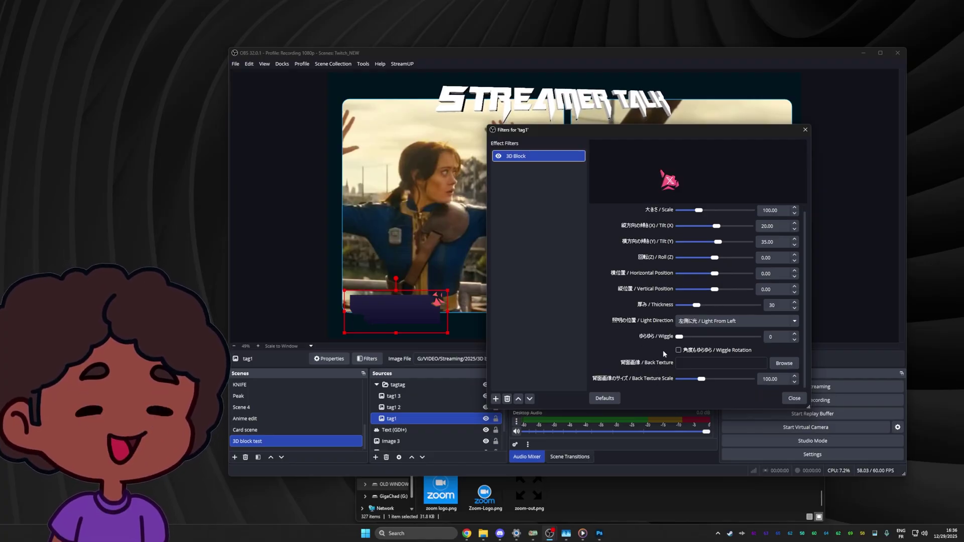
pyautogui.click(794, 398)
# Step: Copy the filters of tag1 and paste them onto tag1 2 and tag1 3
pyautogui.rightClick(395, 421)
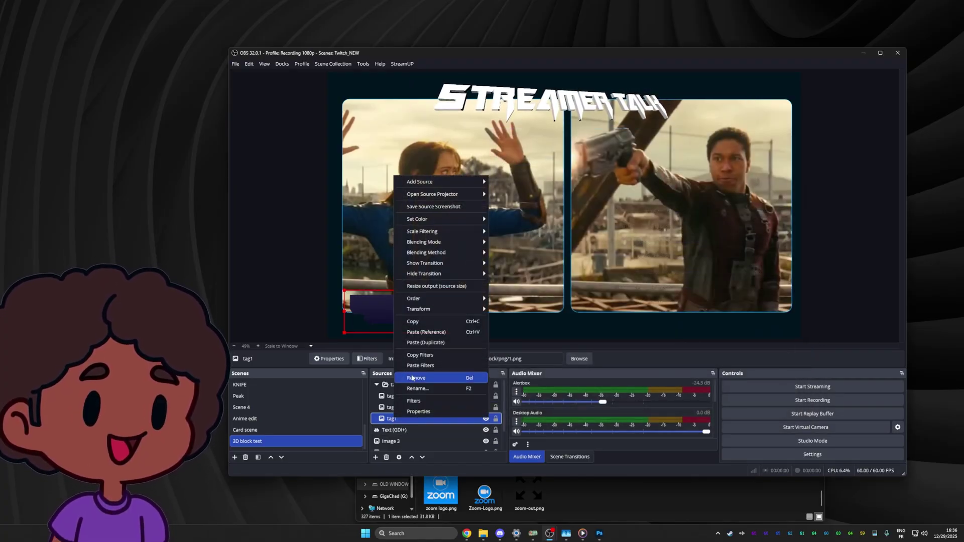
pyautogui.click(420, 355)
pyautogui.rightClick(401, 408)
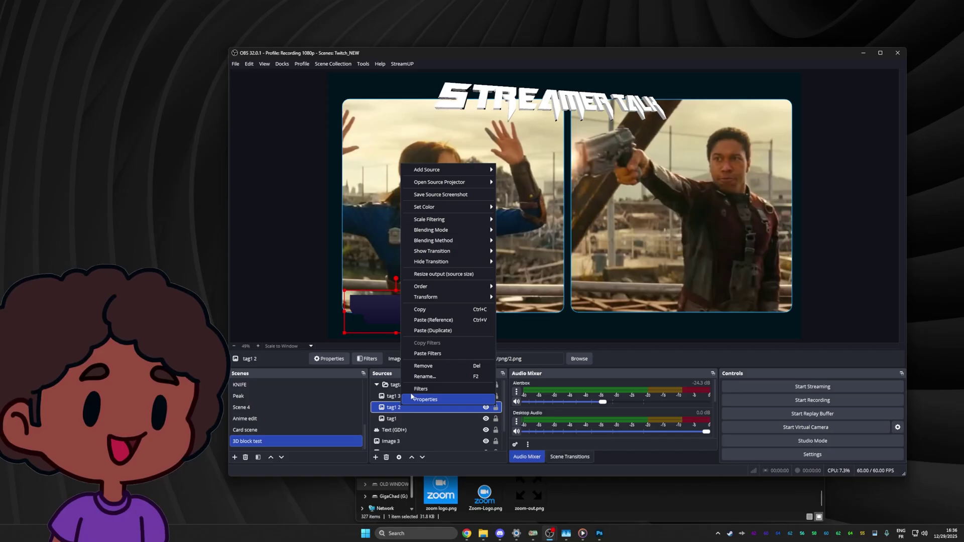
pyautogui.click(433, 354)
pyautogui.rightClick(401, 397)
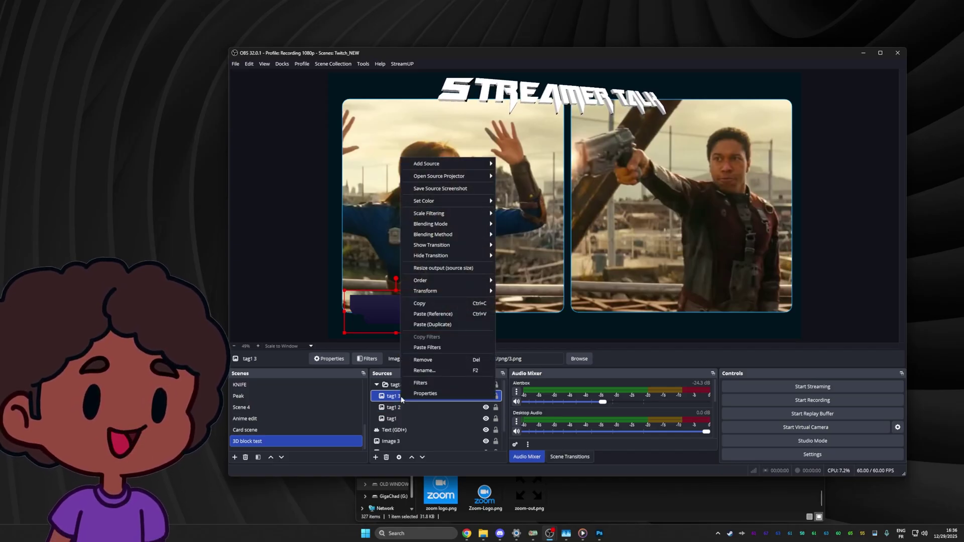
pyautogui.click(422, 348)
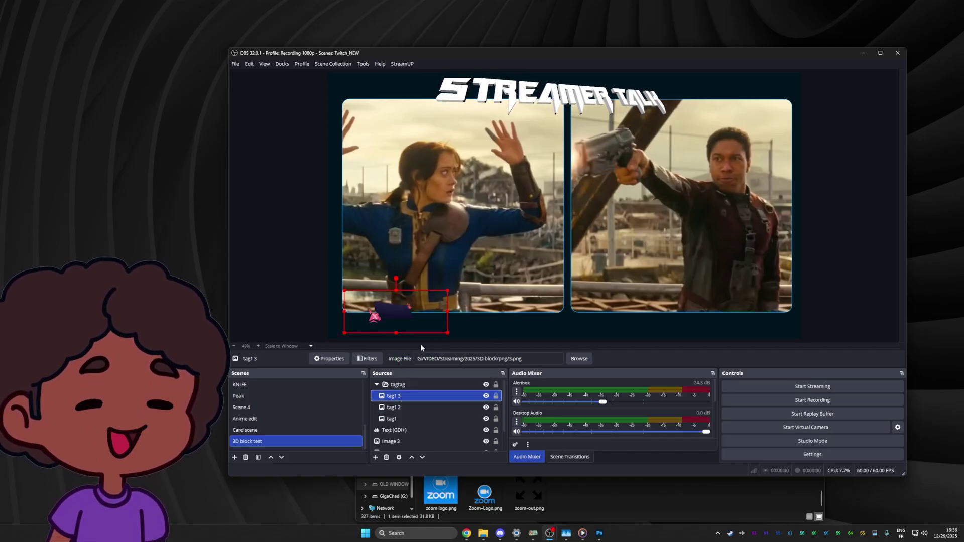
# Step: Enlarge the tagtag group and place it mid-scene across both pictures, with tag1 3 ordered beneath the other two pieces
pyautogui.moveTo(447, 291); pyautogui.dragTo(520, 262)
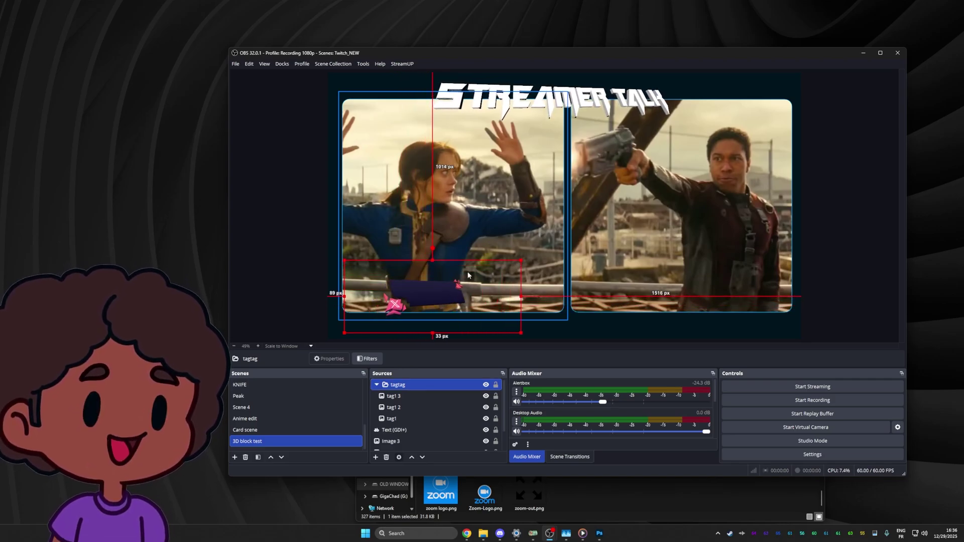
pyautogui.moveTo(456, 286); pyautogui.dragTo(543, 236)
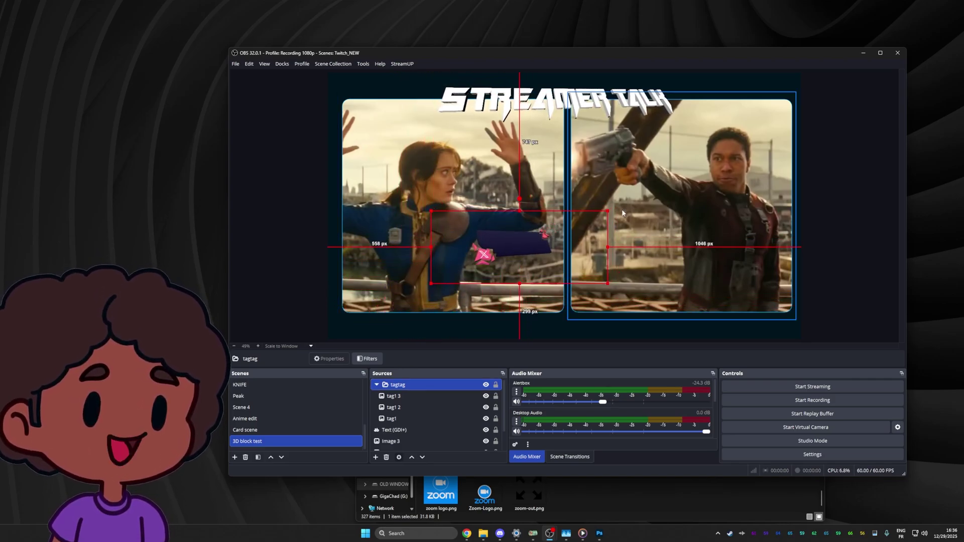
pyautogui.moveTo(607, 211); pyautogui.dragTo(904, 88)
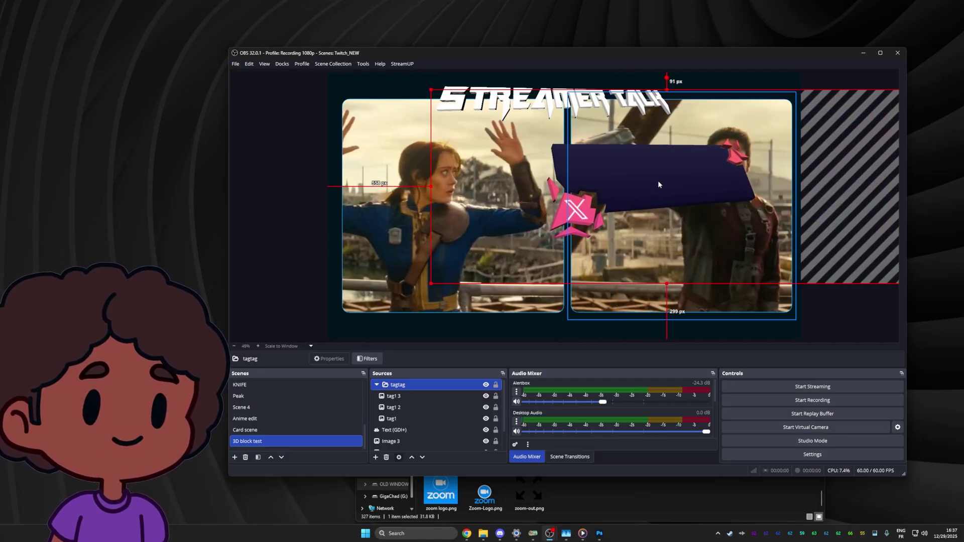
pyautogui.moveTo(658, 180); pyautogui.dragTo(548, 214)
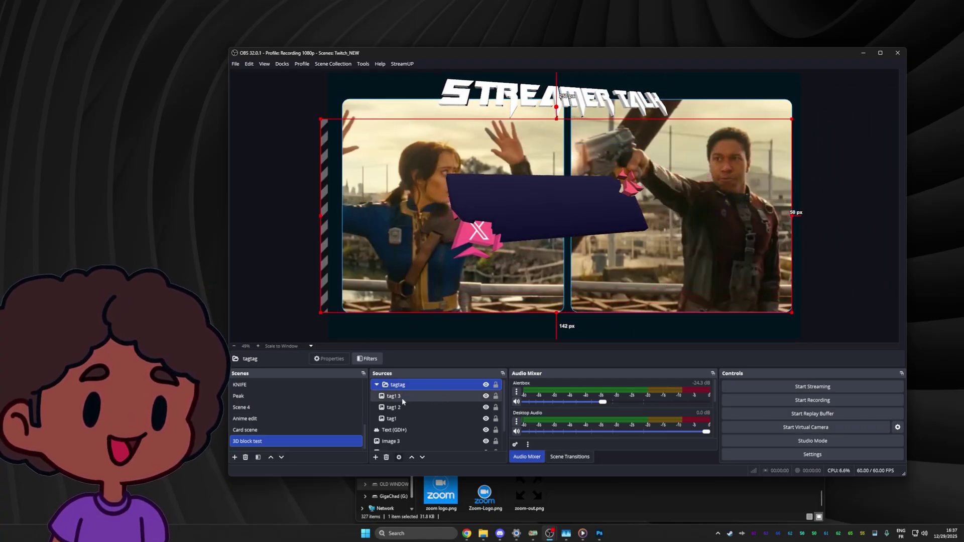
pyautogui.moveTo(401, 397); pyautogui.dragTo(401, 421)
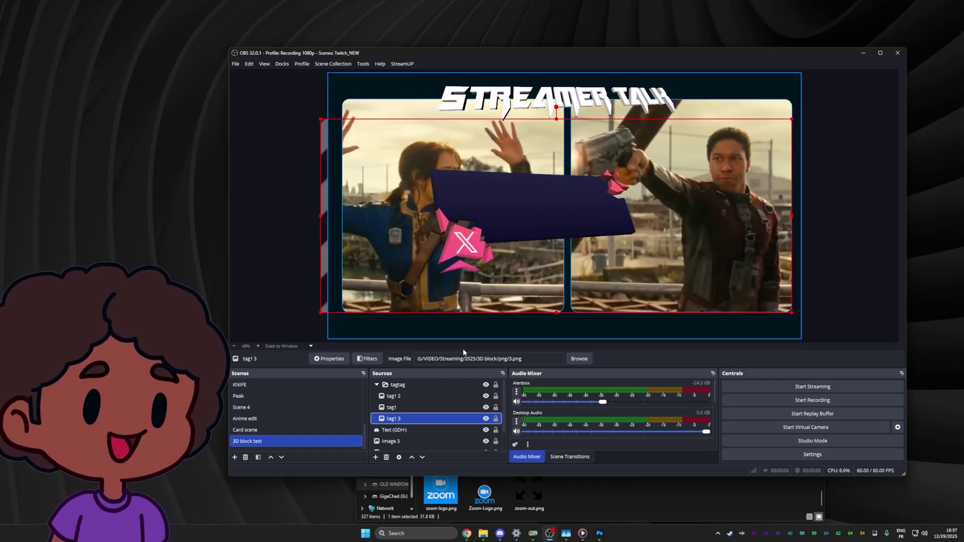
pyautogui.click(404, 396)
pyautogui.click(376, 457)
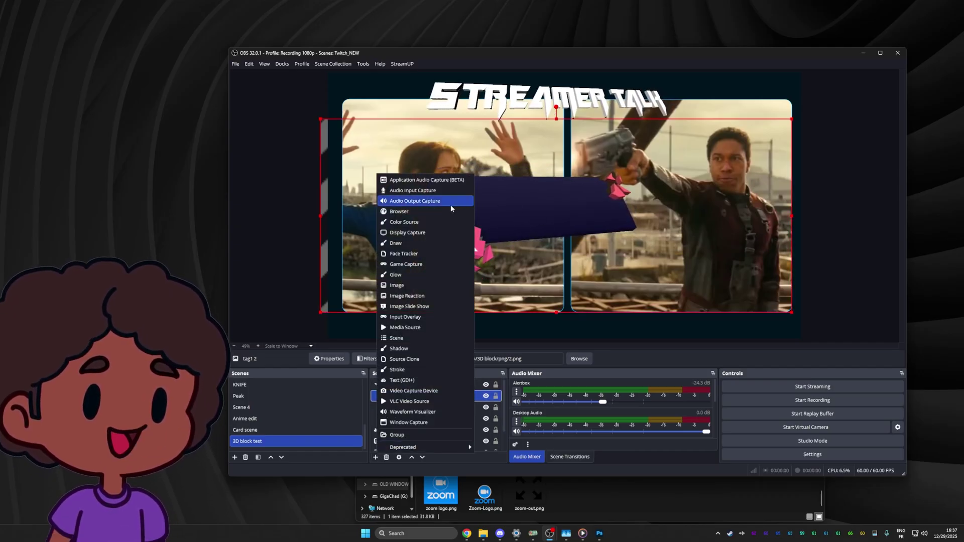
pyautogui.click(402, 380)
pyautogui.write('tag text')
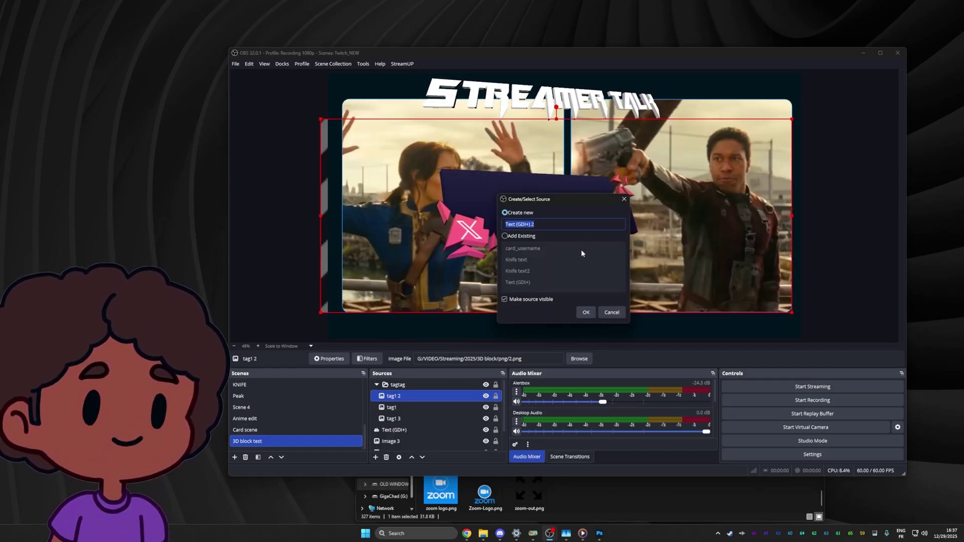
pyautogui.press('Return')
pyautogui.write('@leve')
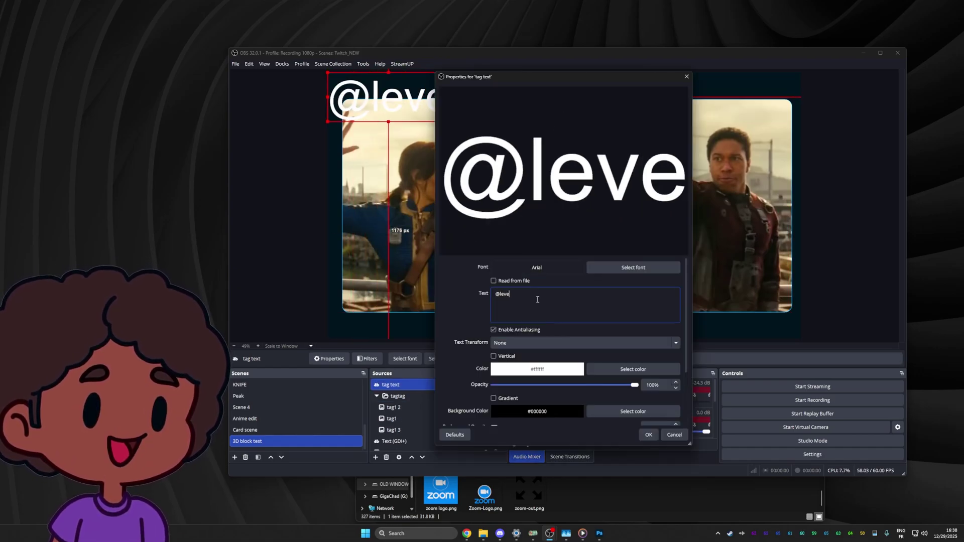
pyautogui.write('l_photo')
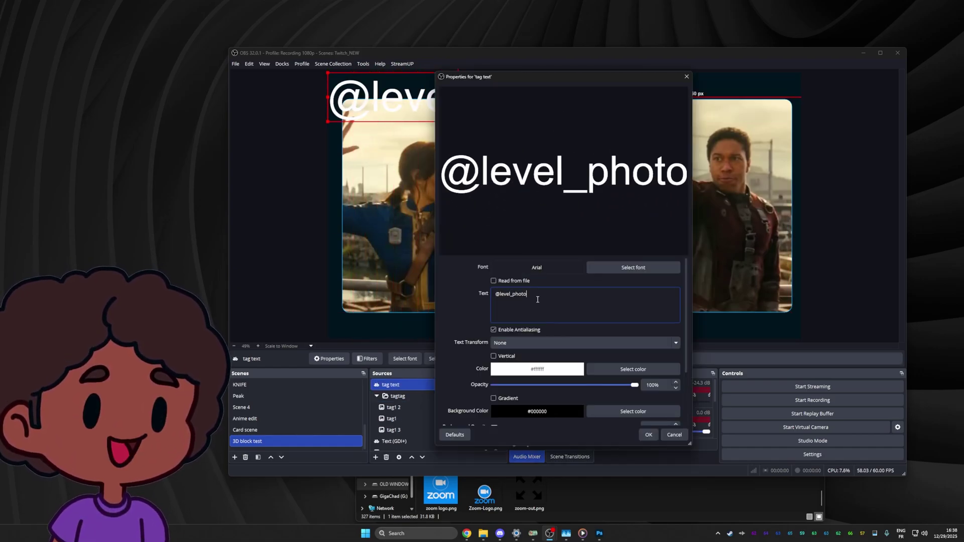
# Step: Set the tag text's font to bold Montserrat and accept the text properties
pyautogui.click(633, 267)
pyautogui.doubleClick(499, 207)
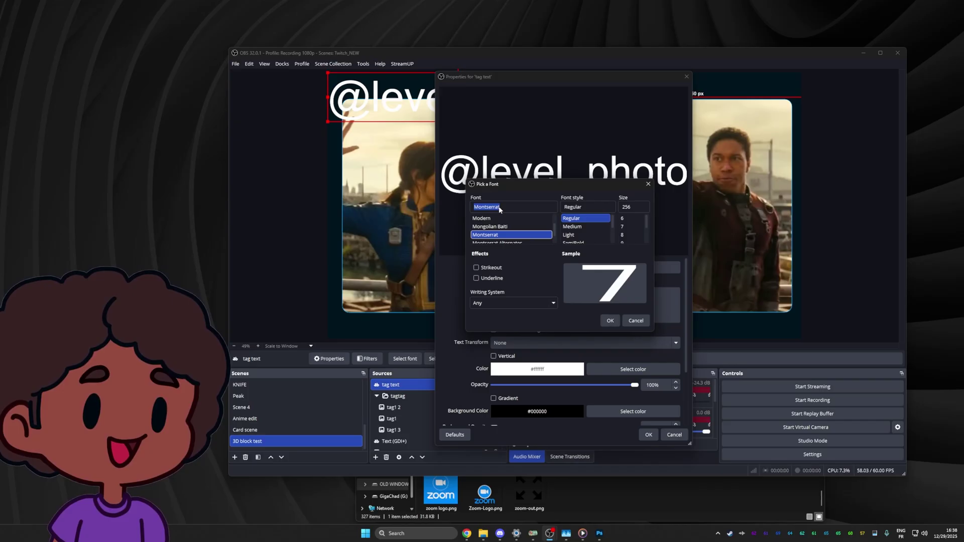
pyautogui.click(535, 231)
pyautogui.click(610, 320)
pyautogui.click(649, 435)
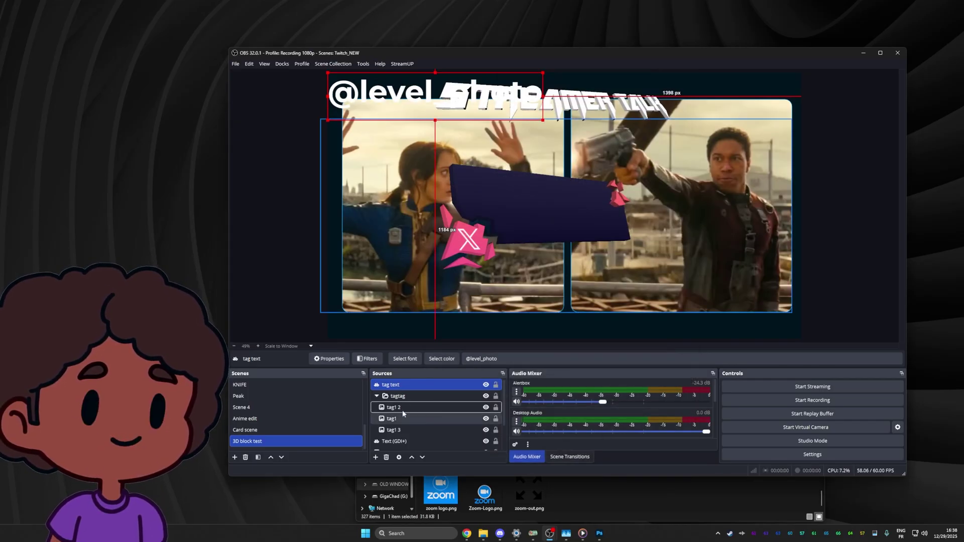
# Step: Paste the copied 3D Block filter onto tag text, order it between tag1 and tag1 3 in the tagtag group, and enlarge it over the dark plate
pyautogui.rightClick(393, 386)
pyautogui.click(416, 333)
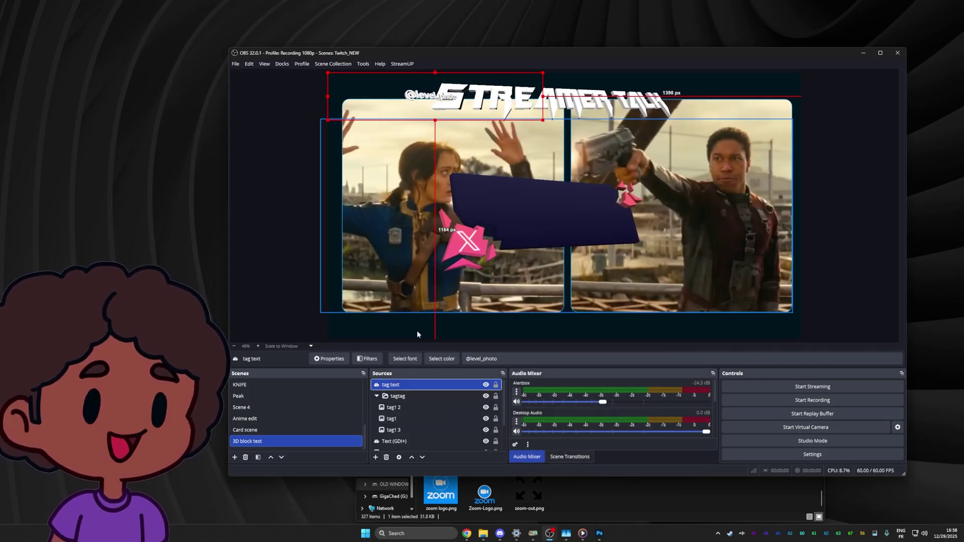
pyautogui.moveTo(390, 385); pyautogui.dragTo(399, 424)
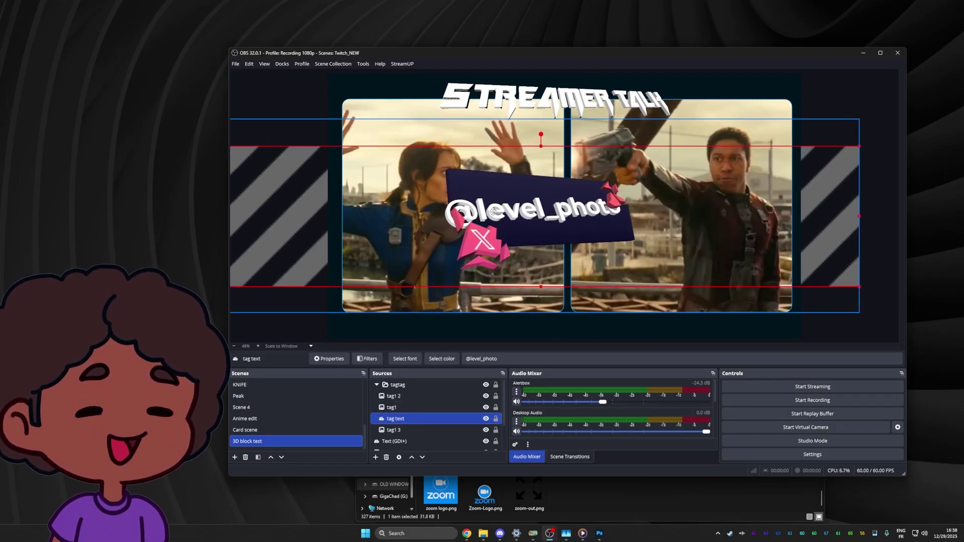
# Step: Shrink the tagtag group and place it over the lower-left corner of the woman's picture
pyautogui.click(394, 387)
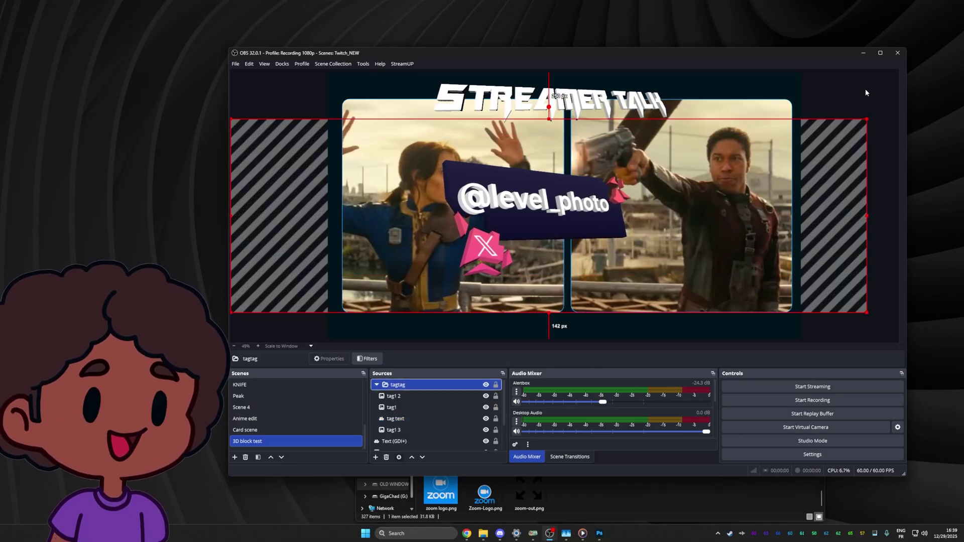
pyautogui.click(251, 182)
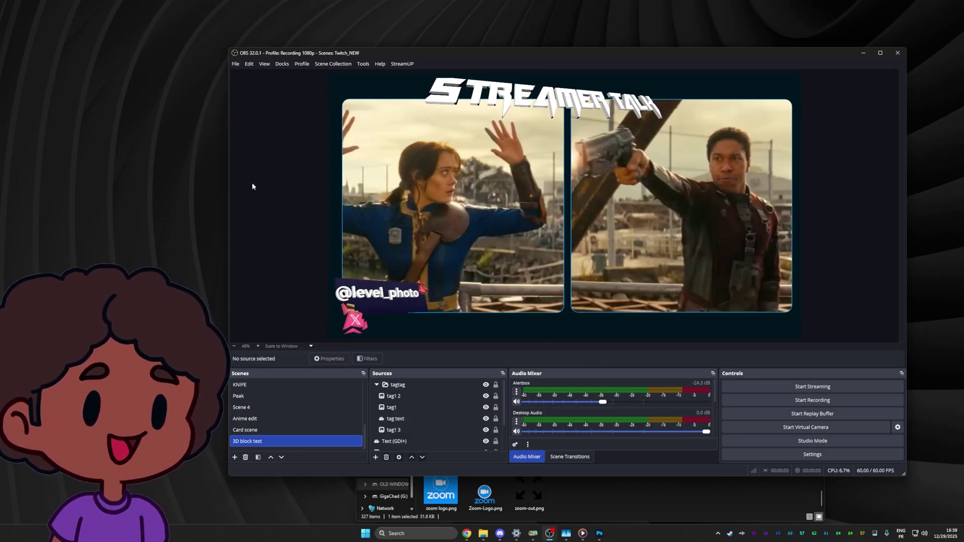
# Step: Change the color of the background Color Source 2 to a bright blue-violet
pyautogui.scroll(-1, 426, 408)
pyautogui.click(399, 441)
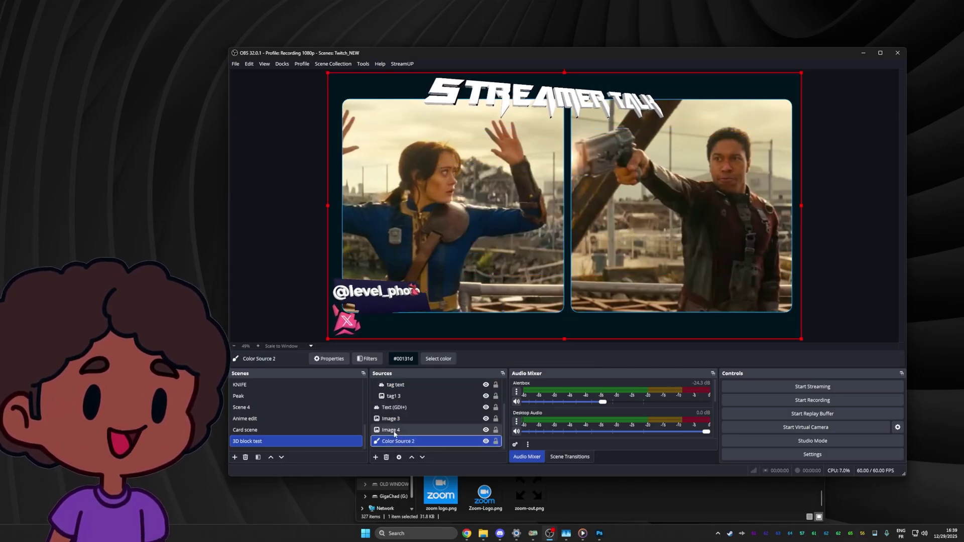
# Step: Duplicate the tagtag group and place the copy over the lower-left corner of the man's picture
pyautogui.scroll(1, 402, 411)
pyautogui.rightClick(398, 385)
pyautogui.click(429, 307)
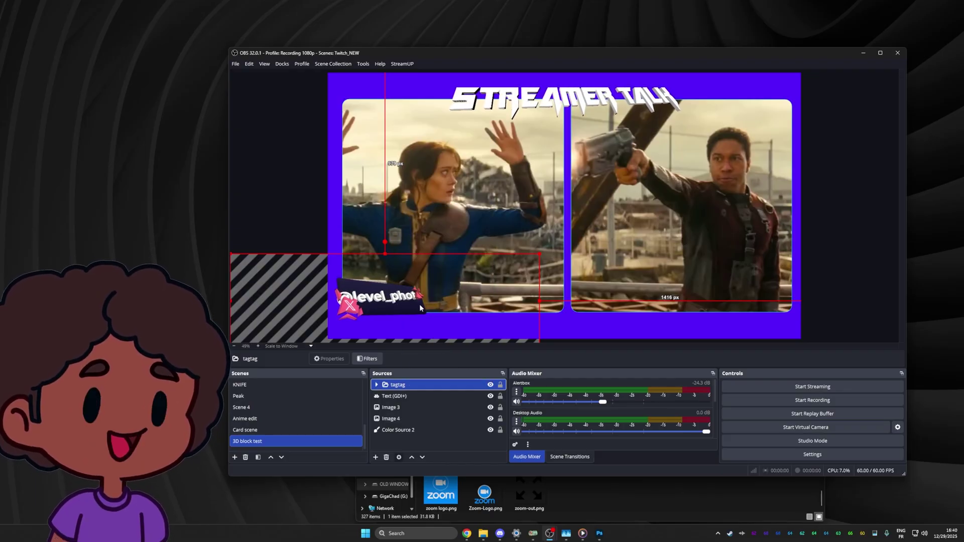
pyautogui.click(396, 386)
pyautogui.moveTo(362, 304); pyautogui.dragTo(598, 307)
pyautogui.click(279, 201)
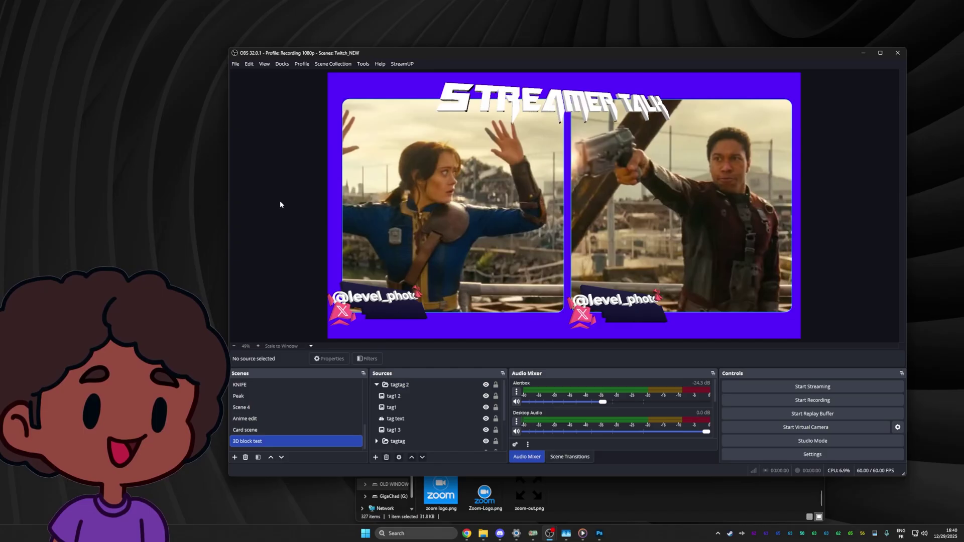
# Step: Add a 3D Block filter to Image 3 and turn off its Stroke filter
pyautogui.click(585, 201)
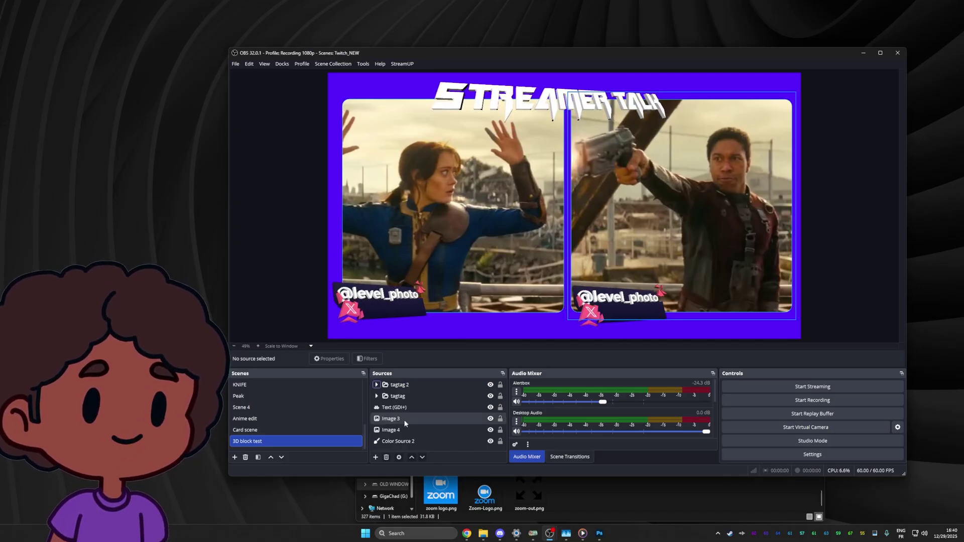
pyautogui.click(367, 359)
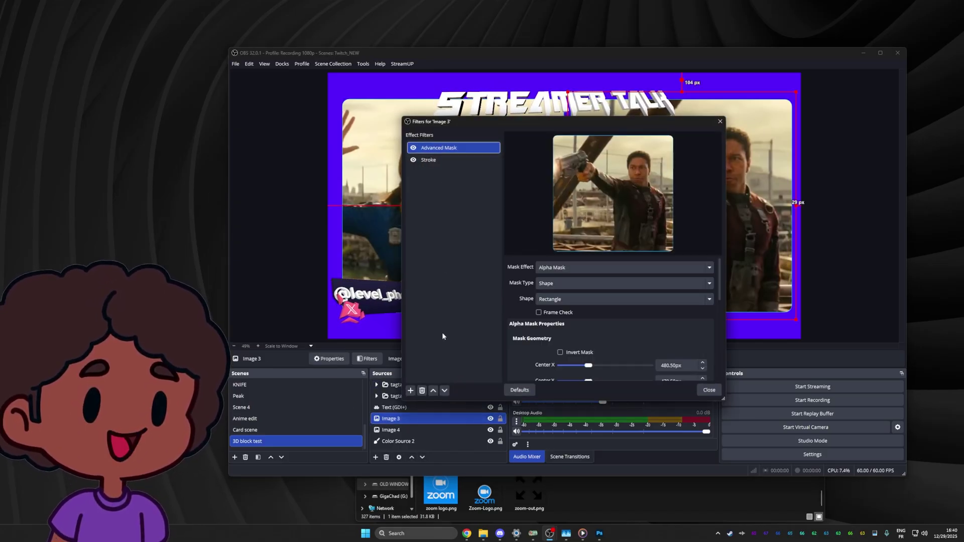
pyautogui.click(410, 391)
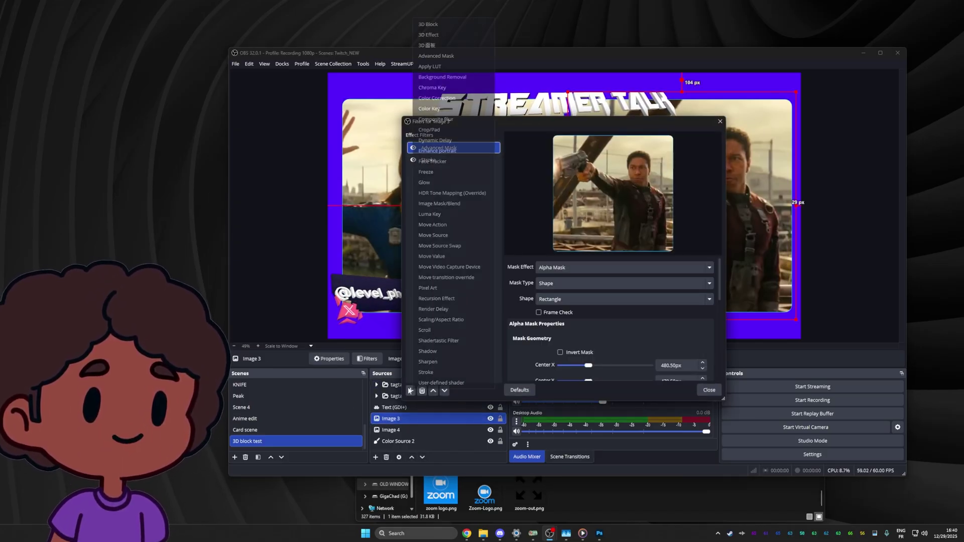
pyautogui.click(441, 26)
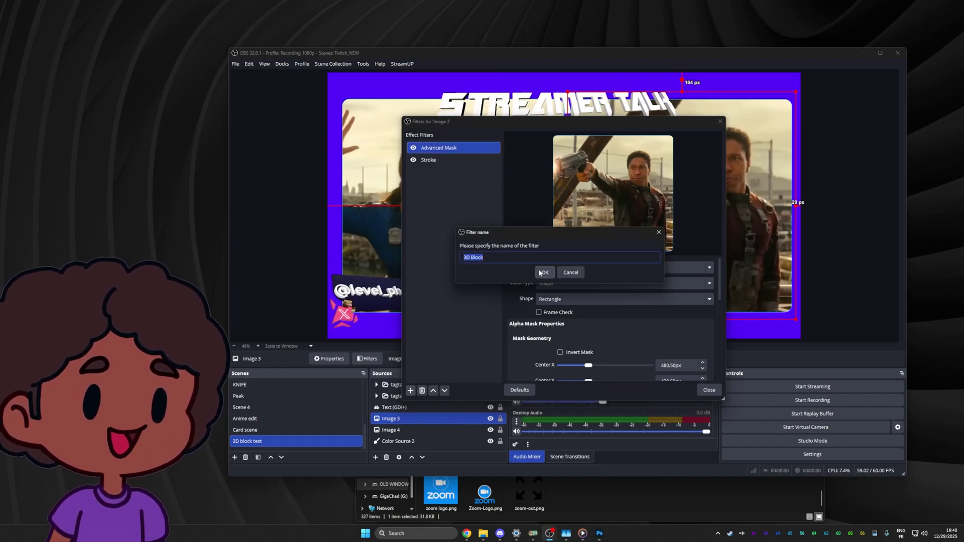
pyautogui.press('Return')
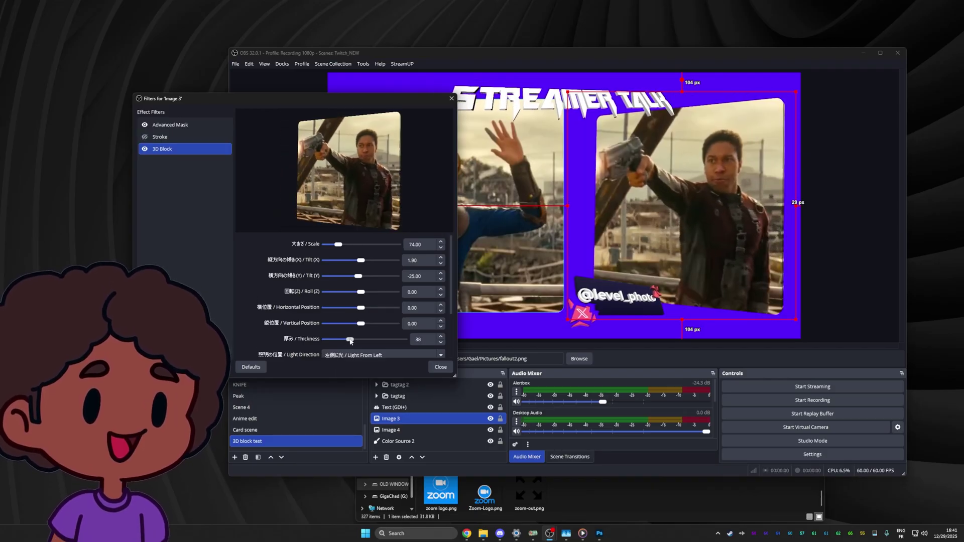
# Step: Set the 3D Block thickness on Image 3 to 75 and adjust the filter's remaining settings
pyautogui.moveTo(351, 340); pyautogui.dragTo(381, 339)
pyautogui.scroll(-2, 334, 308)
pyautogui.moveTo(323, 306); pyautogui.dragTo(335, 305)
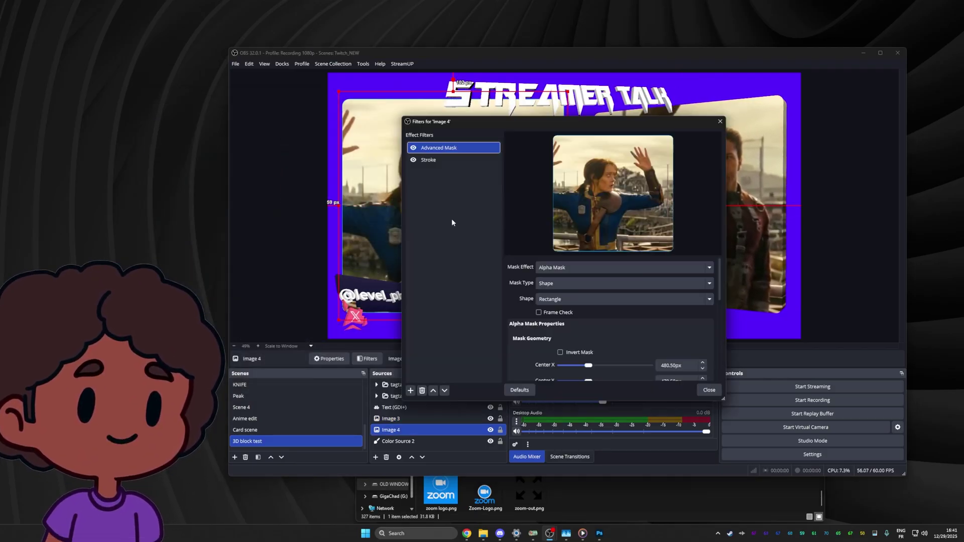
# Step: Paste Image 3's 3D Block filter onto Image 4 and turn off Image 4's Stroke filter
pyautogui.rightClick(452, 222)
pyautogui.click(475, 237)
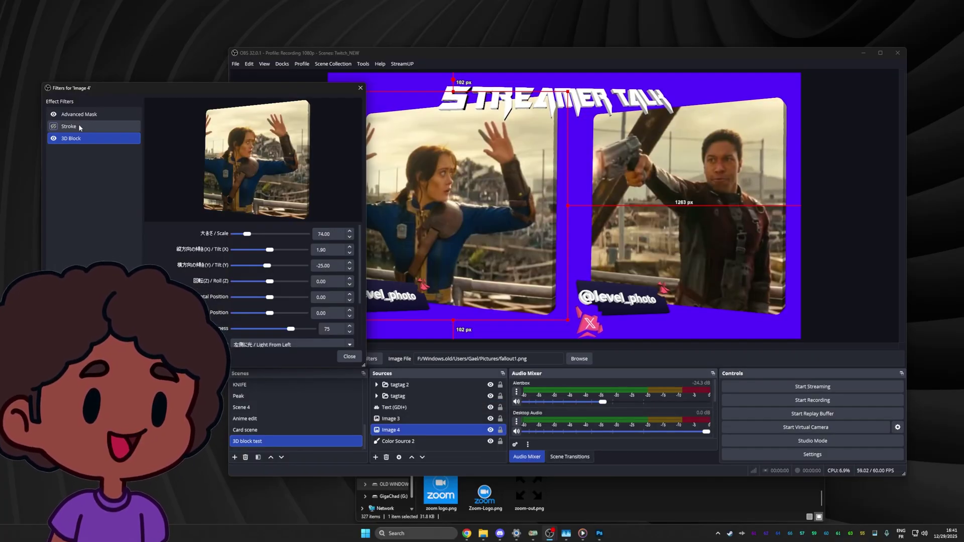
# Step: Try the outer Stroke filter together with 3D Block on Image 4 and adjust the stroke size
pyautogui.click(53, 127)
pyautogui.click(53, 127)
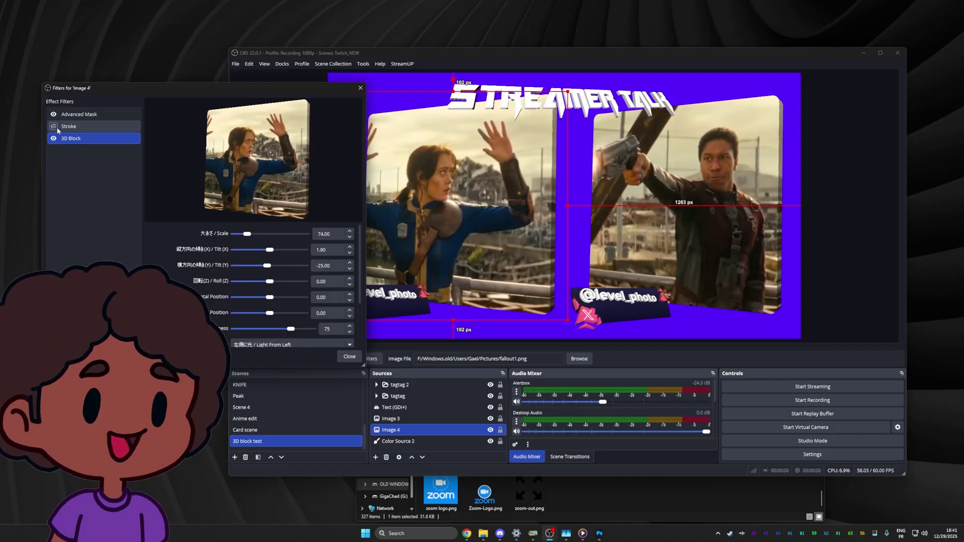
pyautogui.click(64, 129)
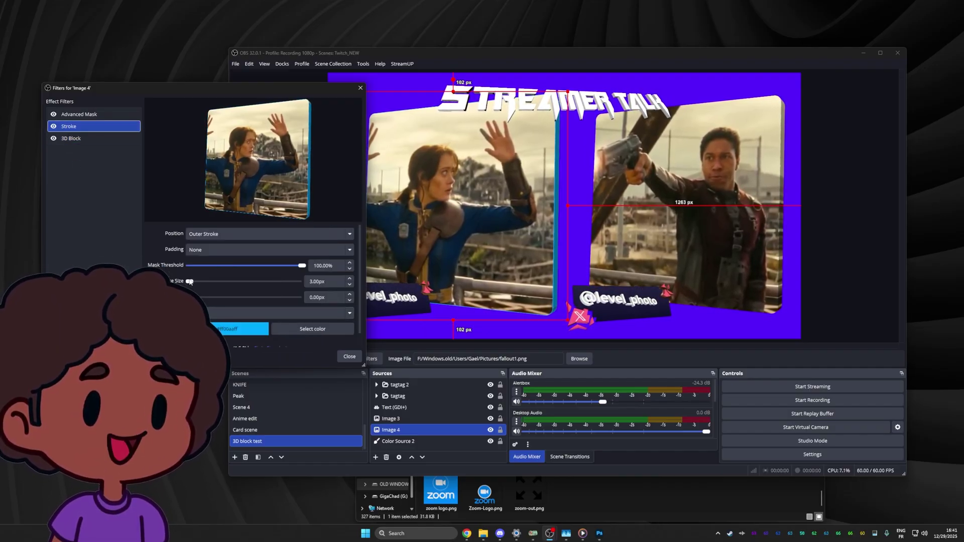
pyautogui.moveTo(190, 282)
pyautogui.mouseDown()
pyautogui.moveTo(211, 282)
pyautogui.moveTo(192, 281)
pyautogui.mouseUp()
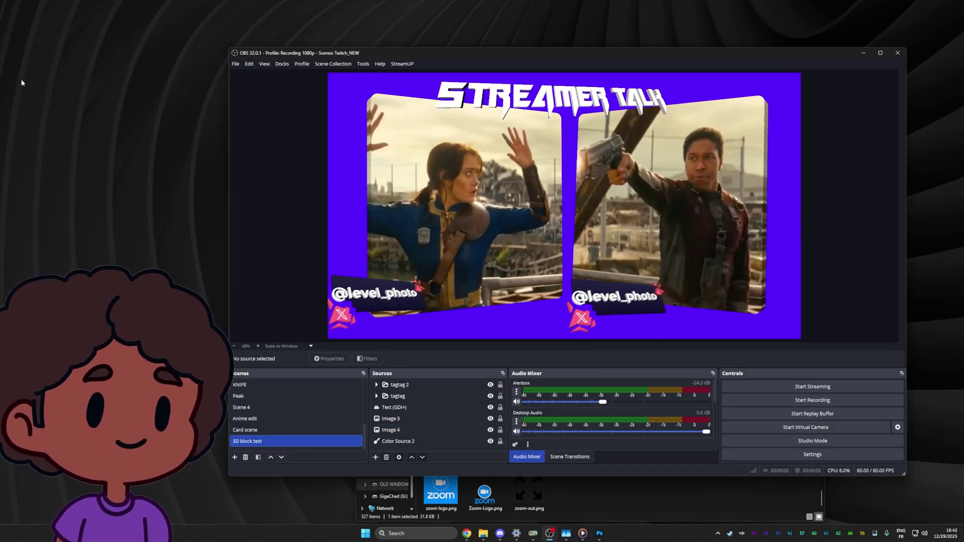